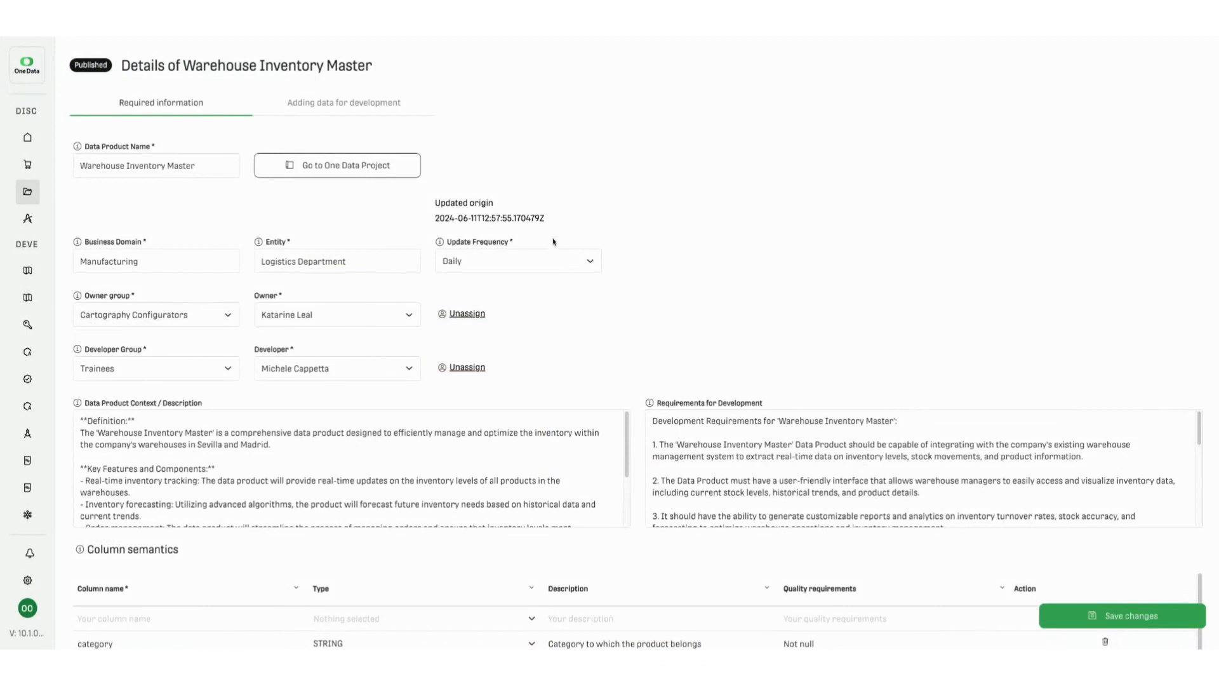
- Go to the data product's One Data project and look through the rows of the COMPONENTS_INVENTORY_PennyFarthing data table
left_click(341, 168)
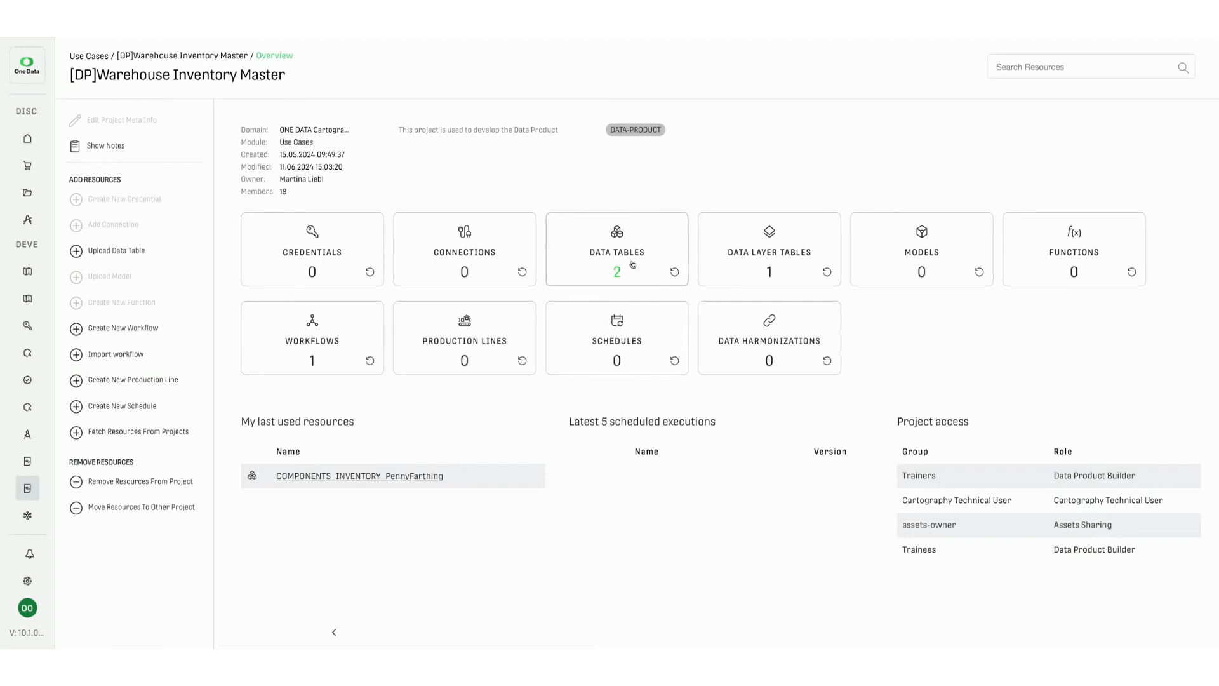
left_click(629, 261)
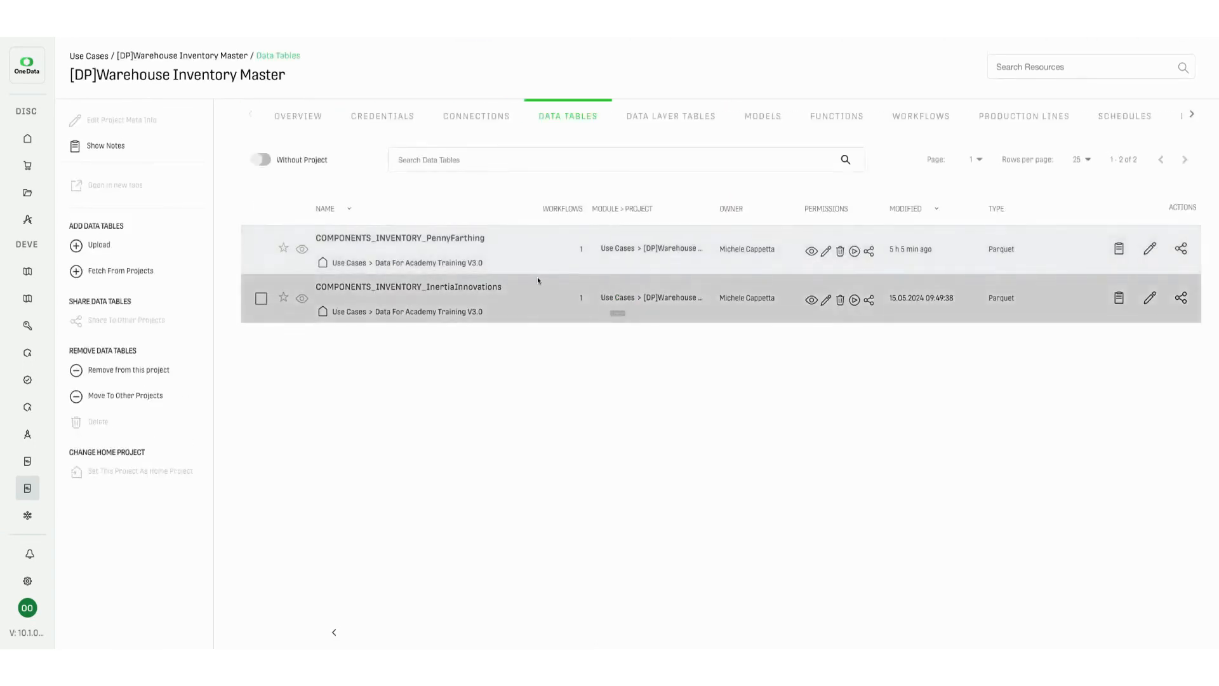
left_click(445, 238)
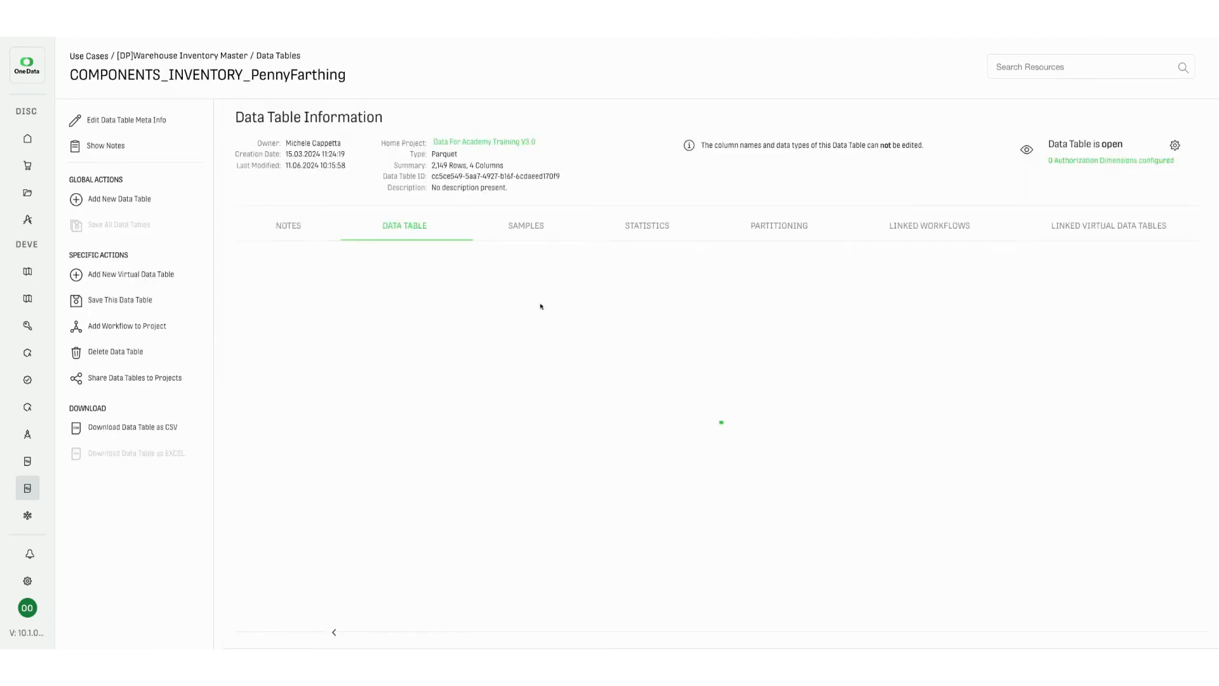
scroll(625, 367, "down", 6)
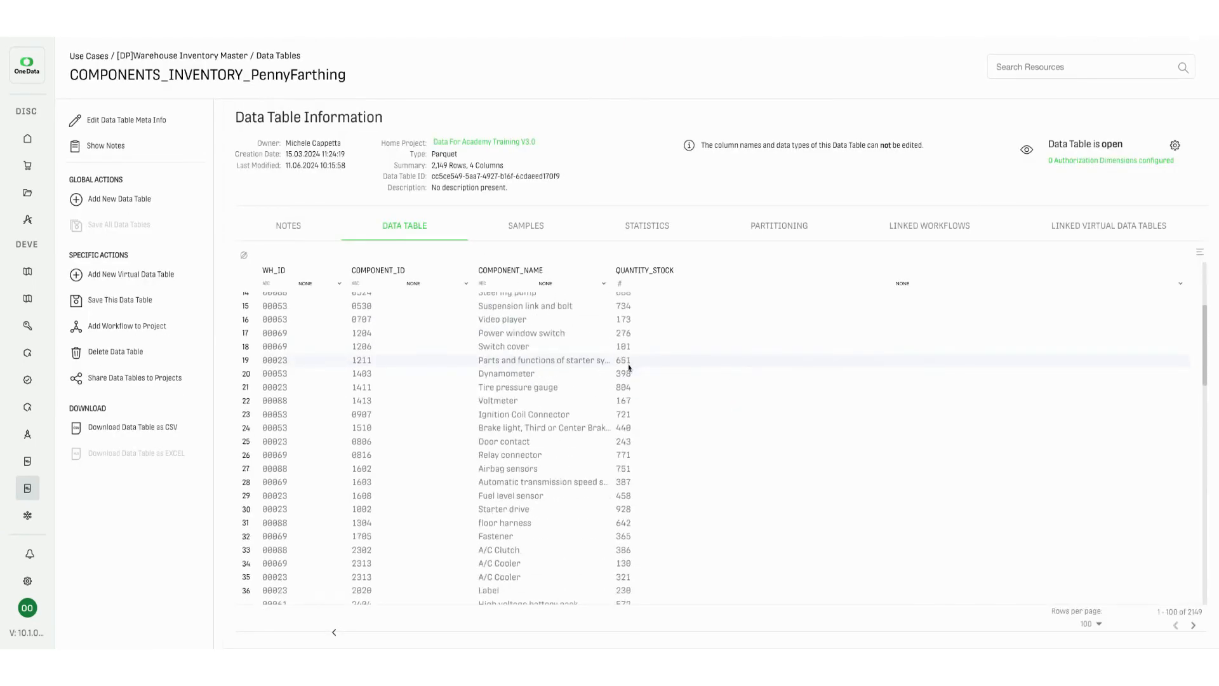
scroll(626, 367, "down", 6)
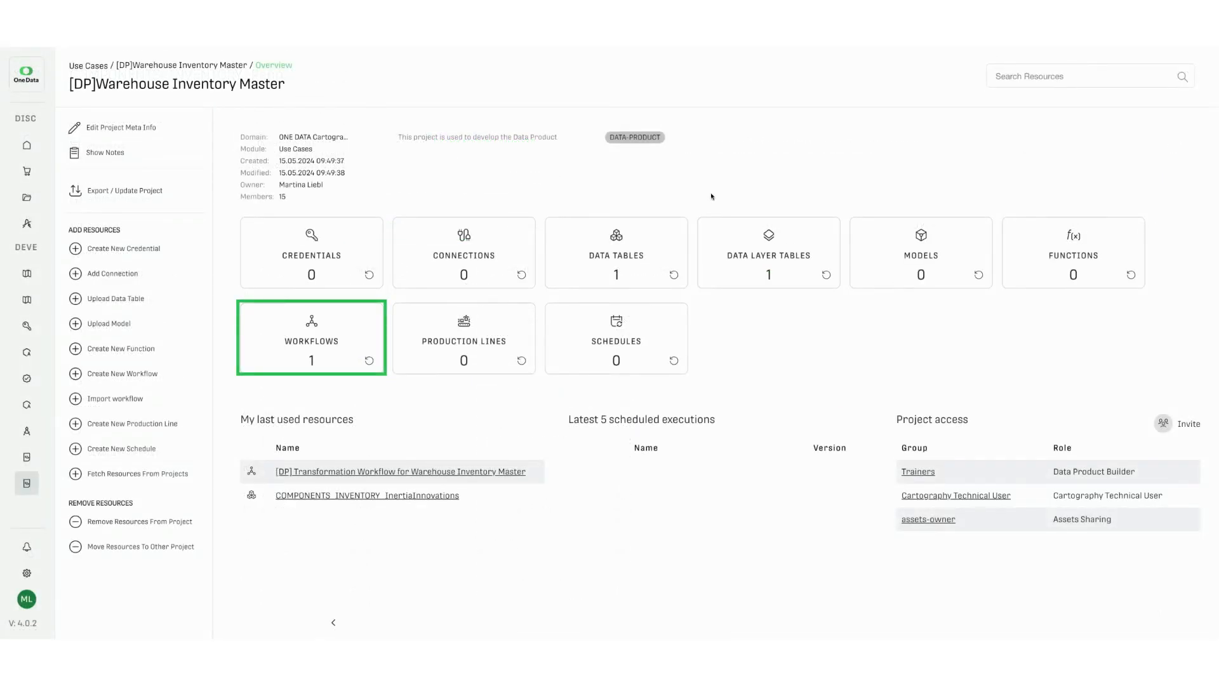
- Open the project's transformation workflow for Warehouse Inventory Master and check its latest jobs
left_click(364, 317)
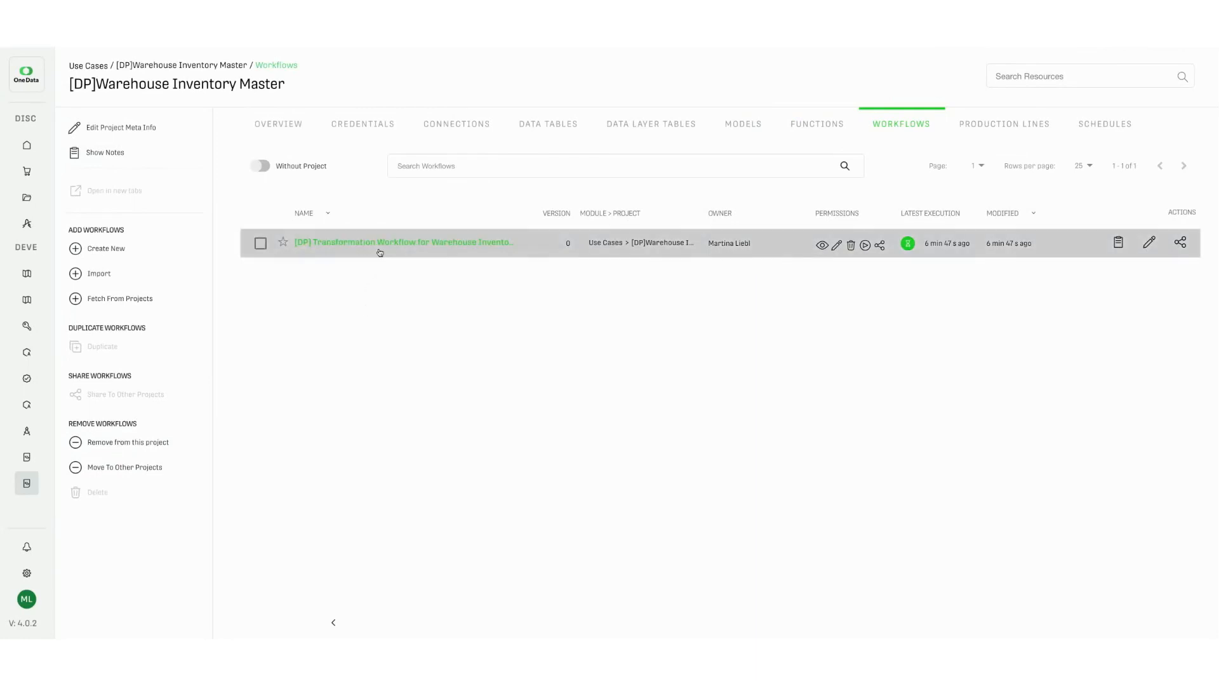
left_click(380, 253)
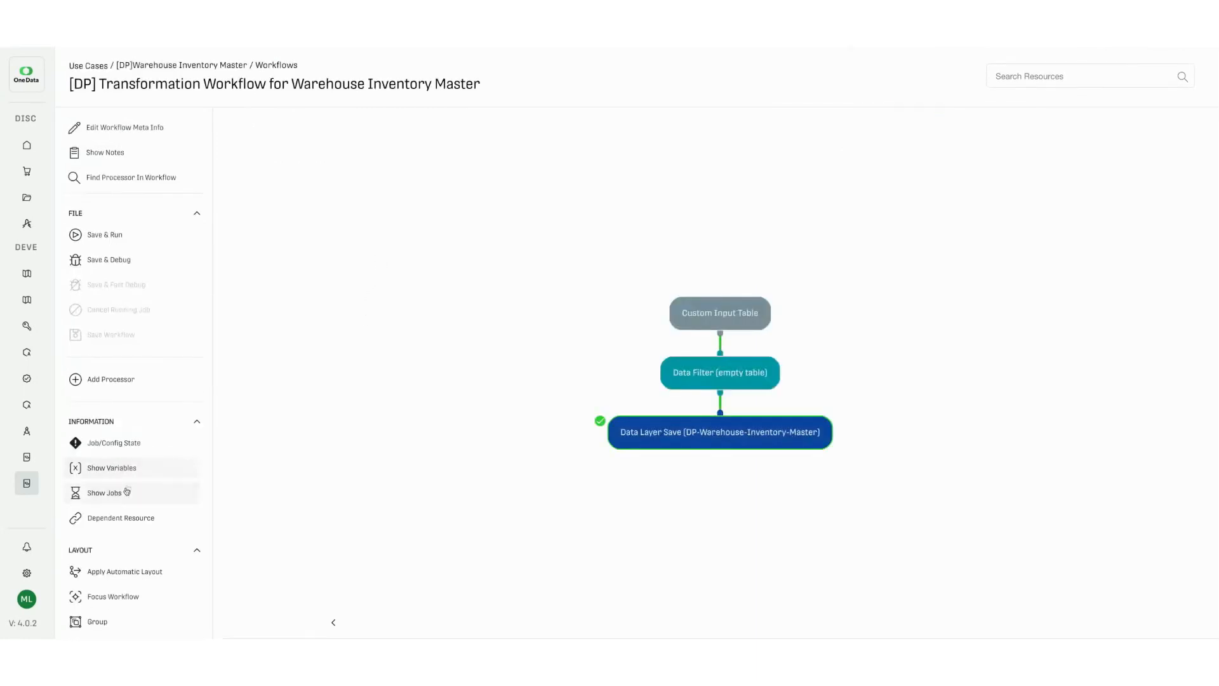
left_click(127, 492)
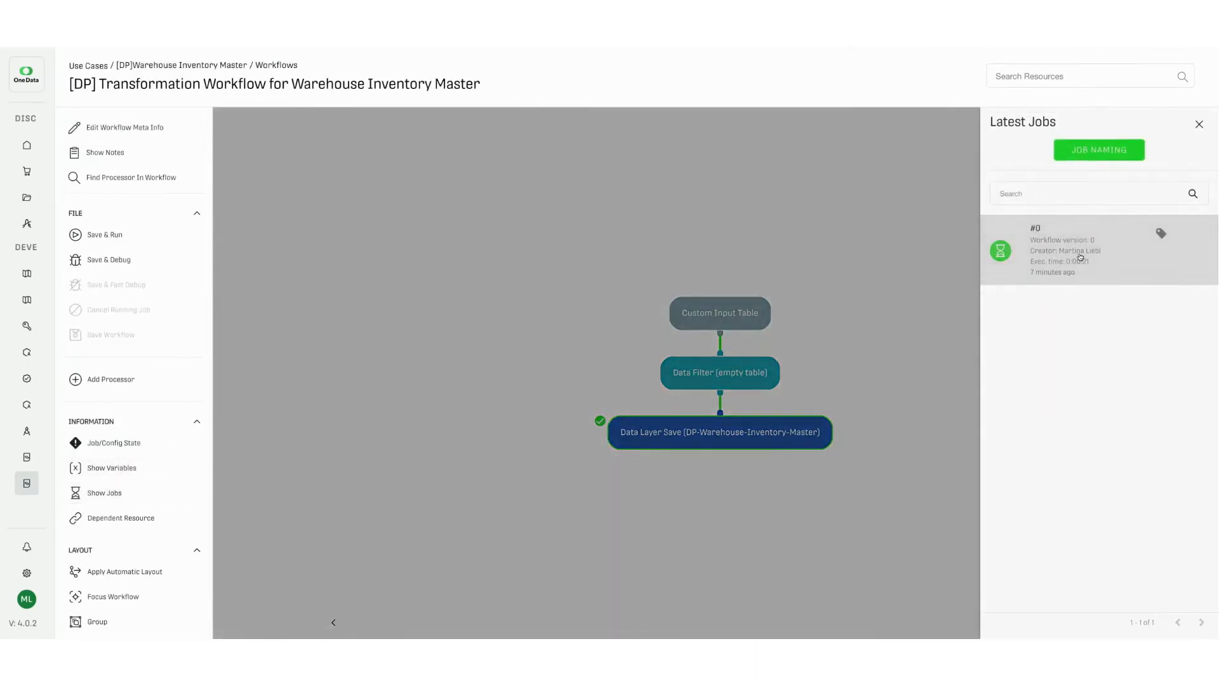
left_click(920, 369)
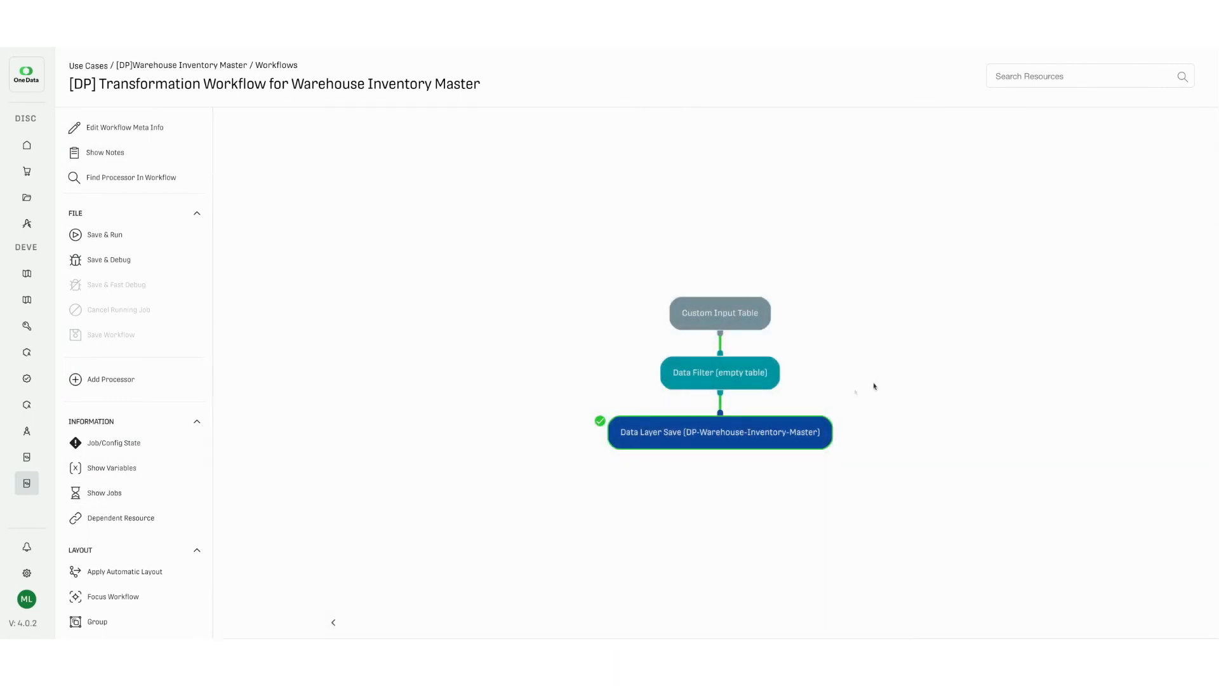
double_click(789, 419)
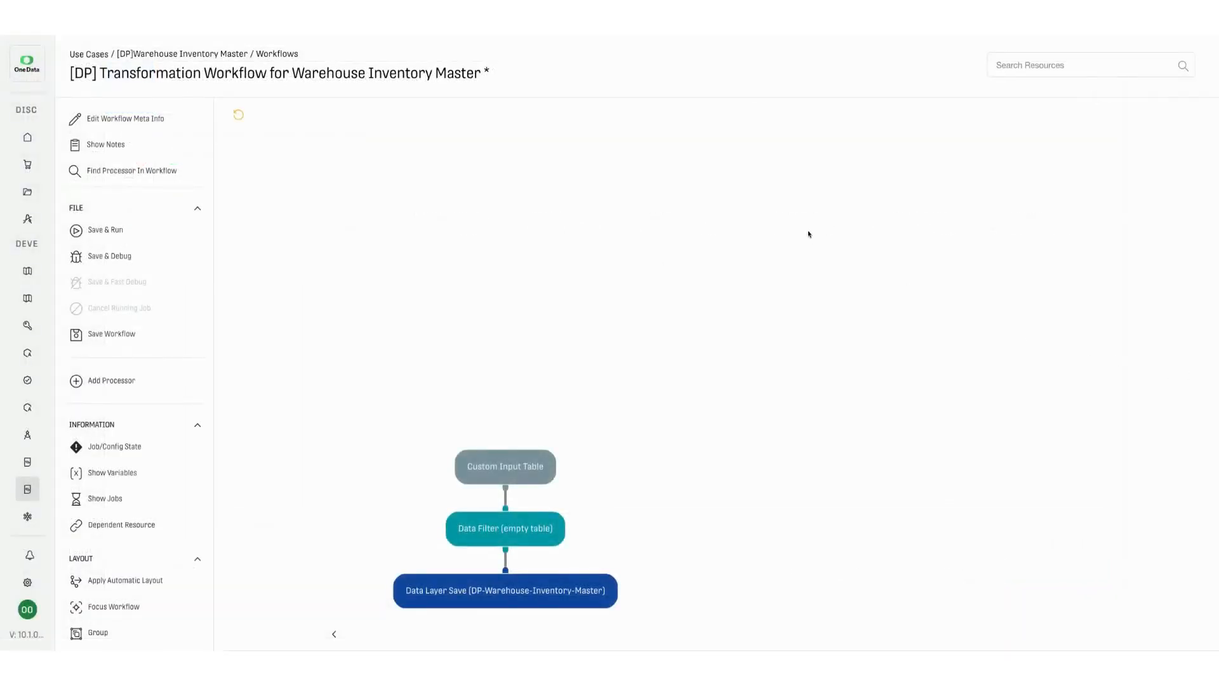
- Browse the list of available processors from the Load category through the Save category, then close it
double_click(737, 222)
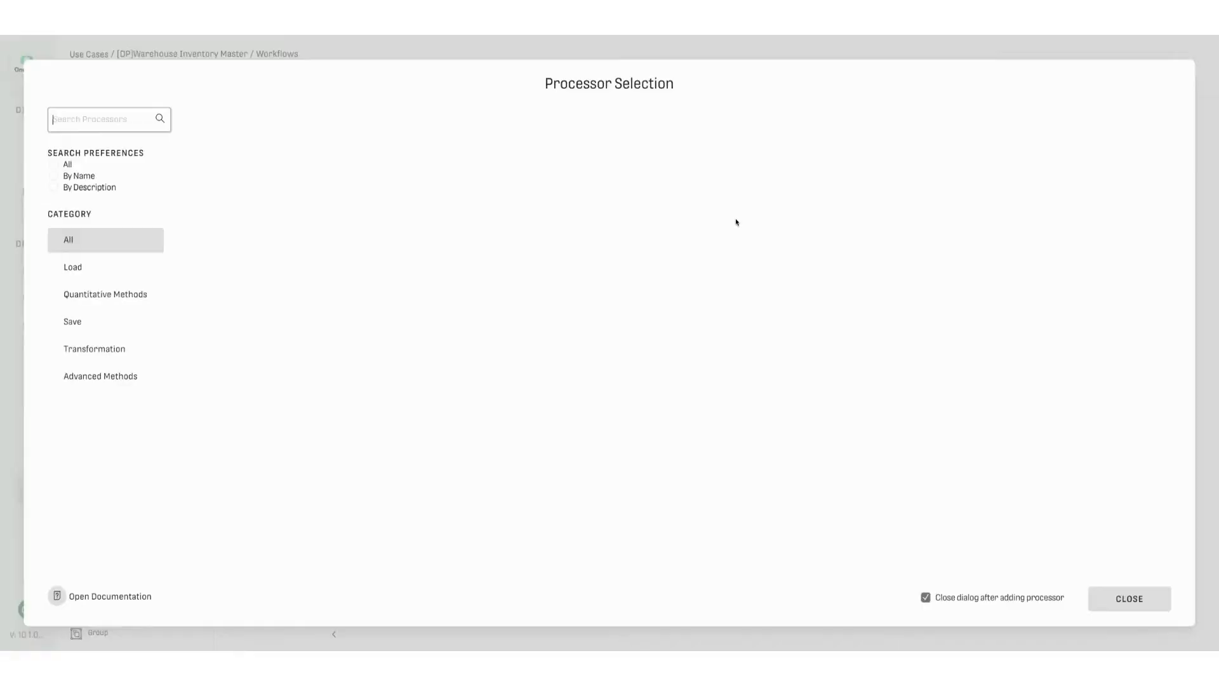
scroll(819, 258, "down", 2)
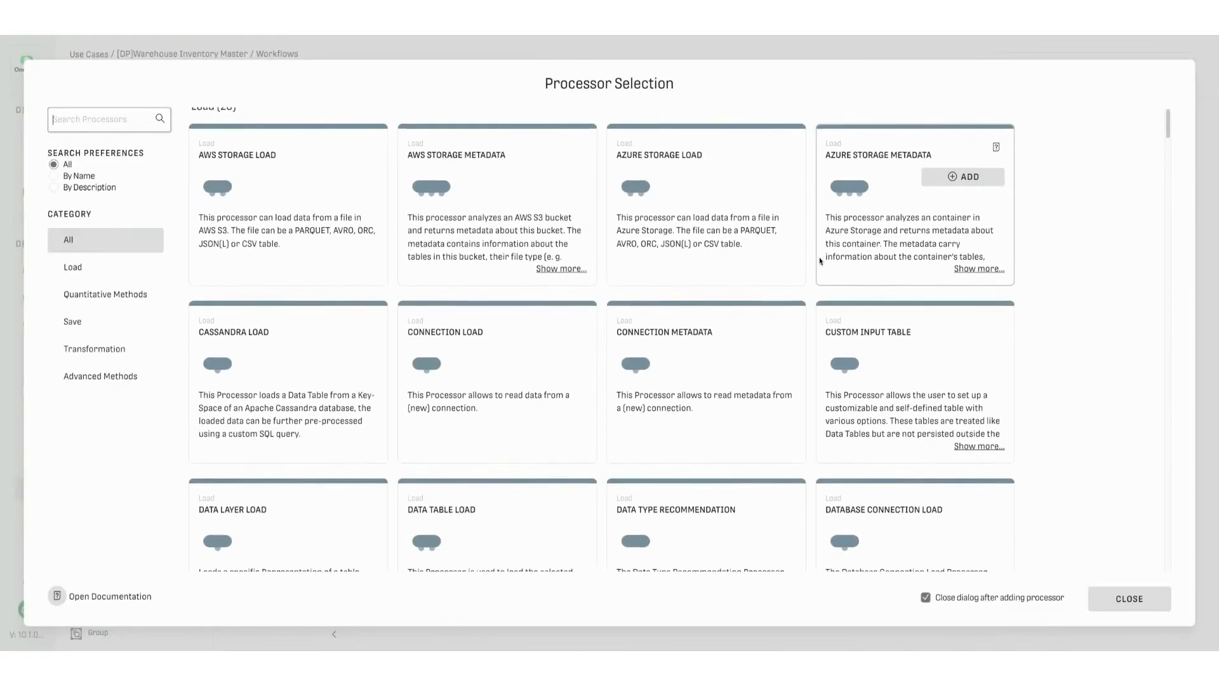
scroll(818, 258, "down", 5)
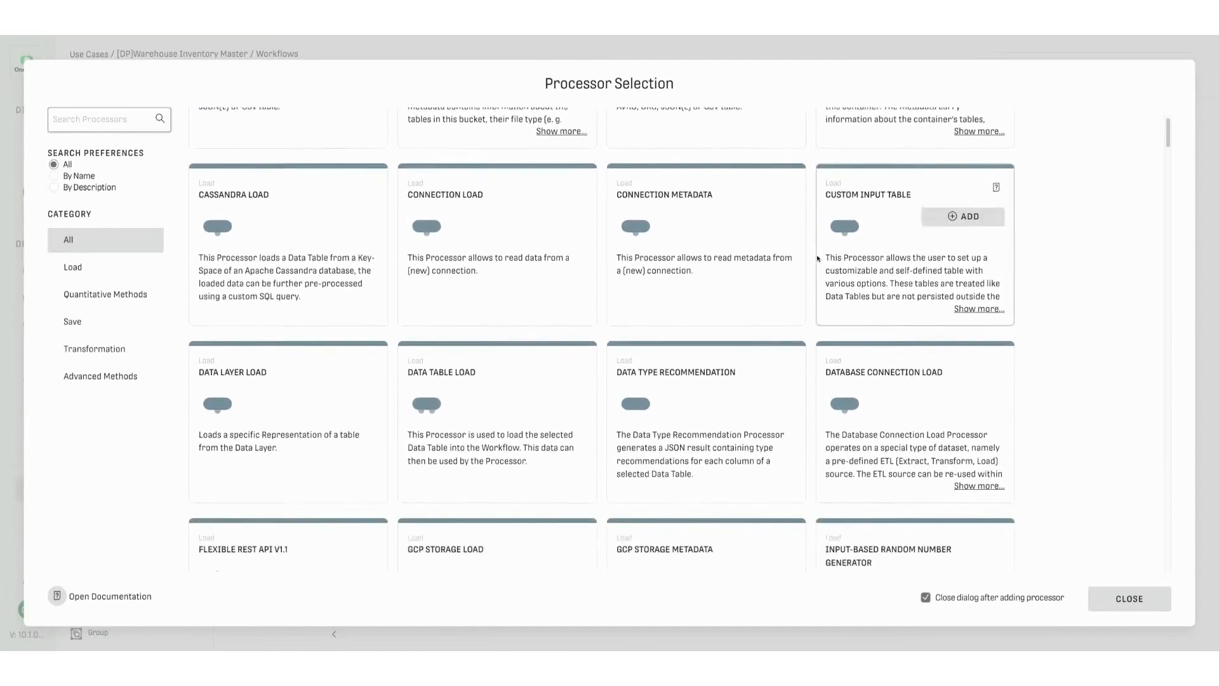
scroll(818, 257, "down", 7)
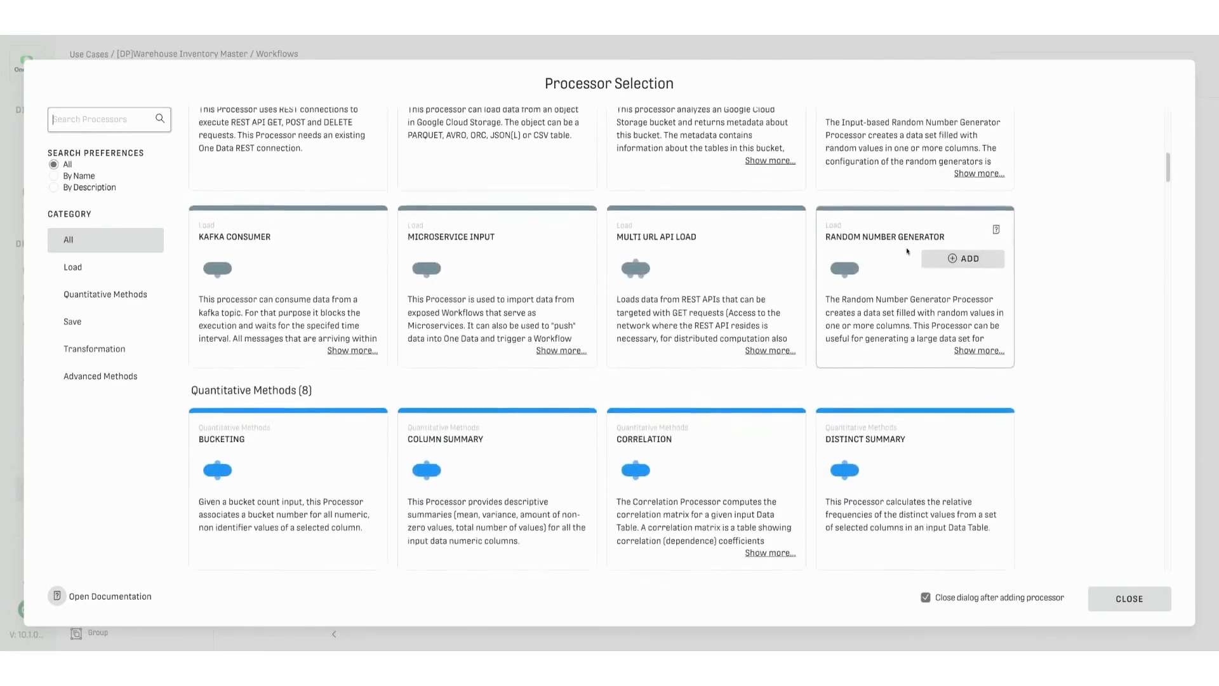
scroll(906, 250, "down", 10)
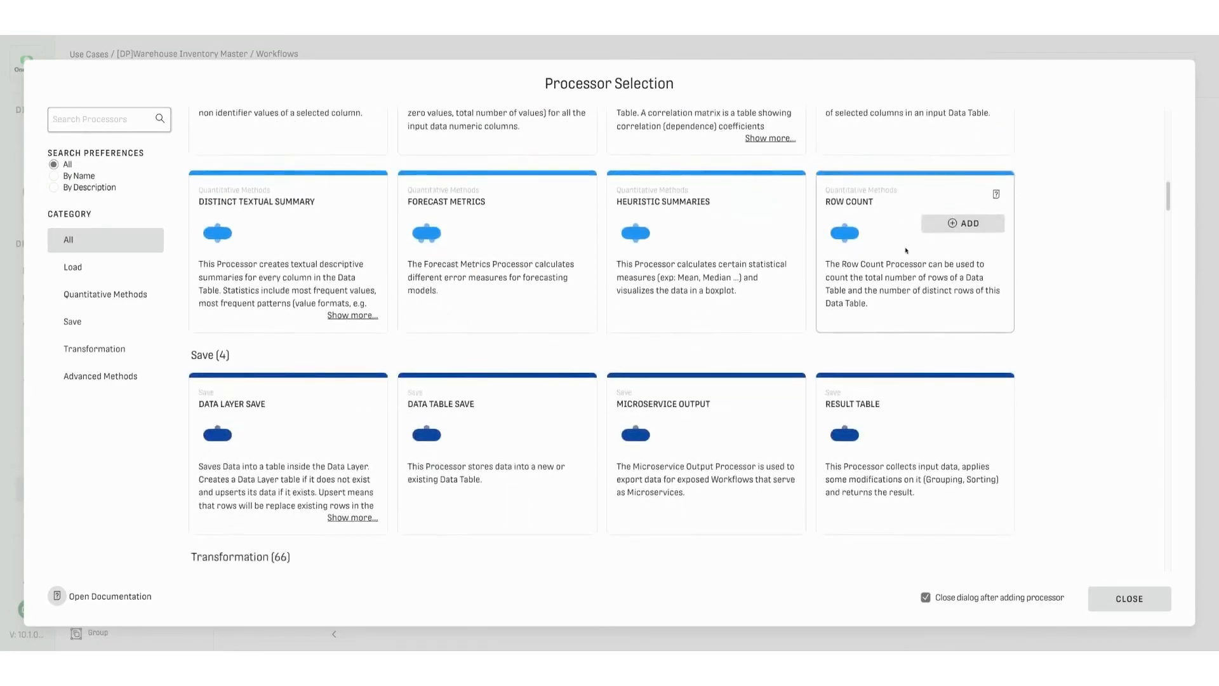
key("Escape")
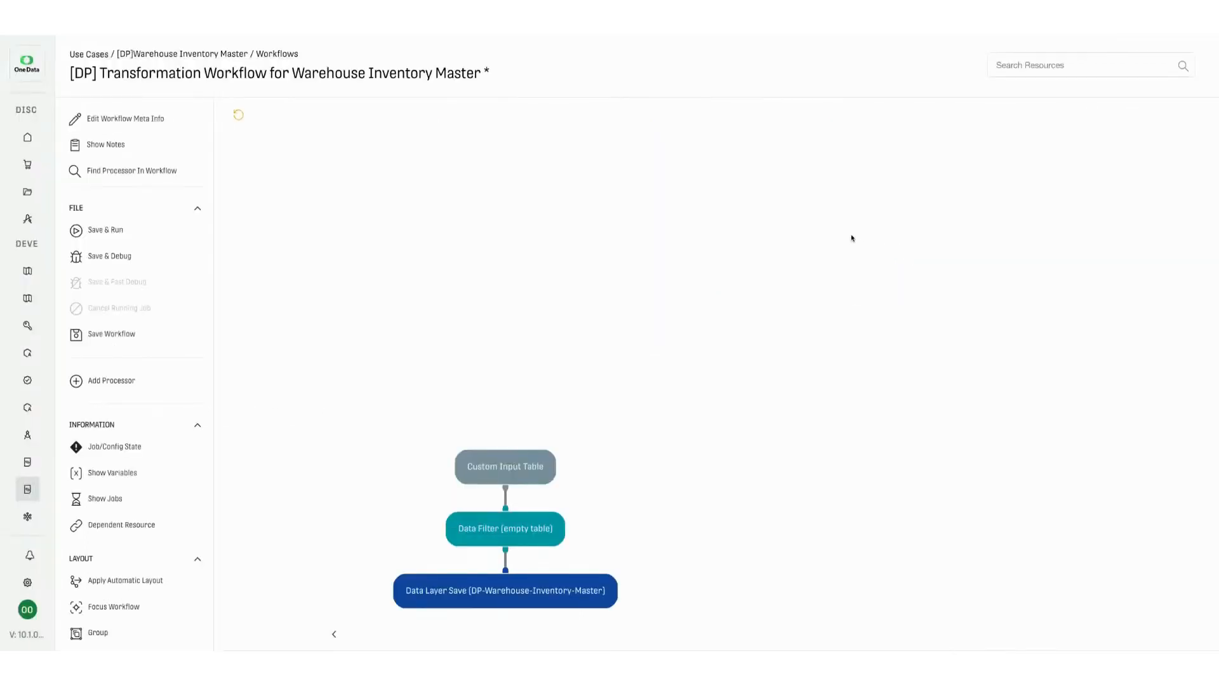
- Add a Data Table Load processor to the empty area of the workflow and have it load COMPONENTS_INVENTORY_InertiaInnovations
double_click(826, 226)
type("data")
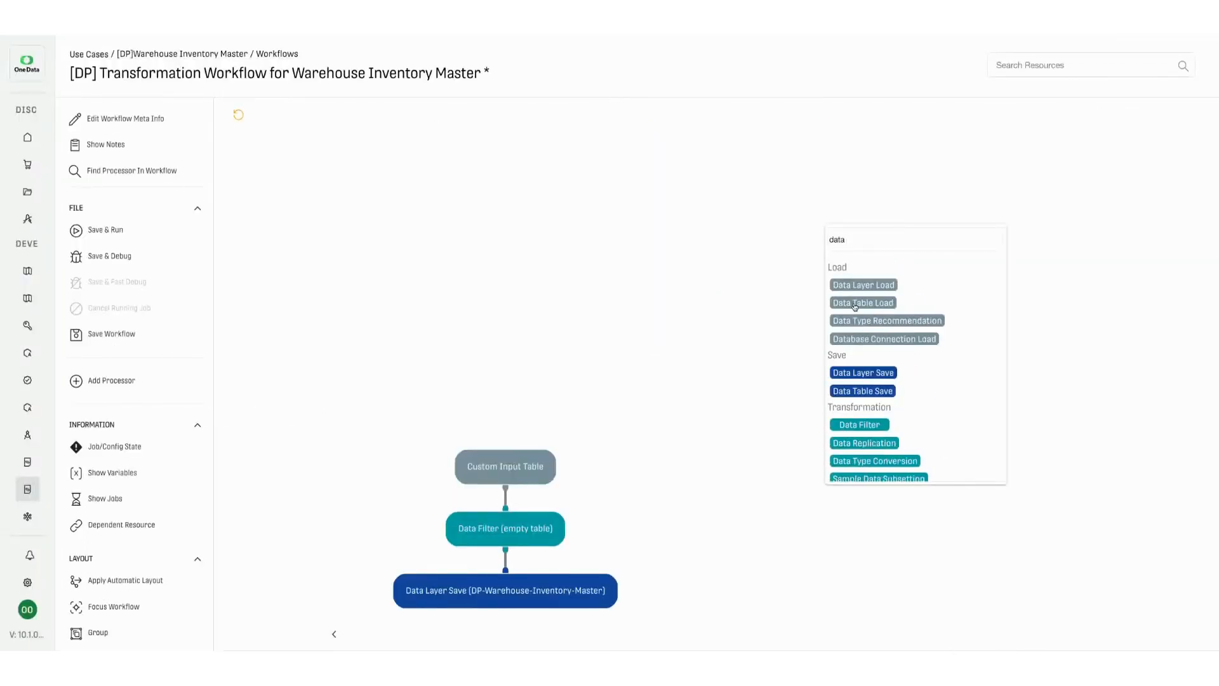
left_click(855, 308)
double_click(829, 235)
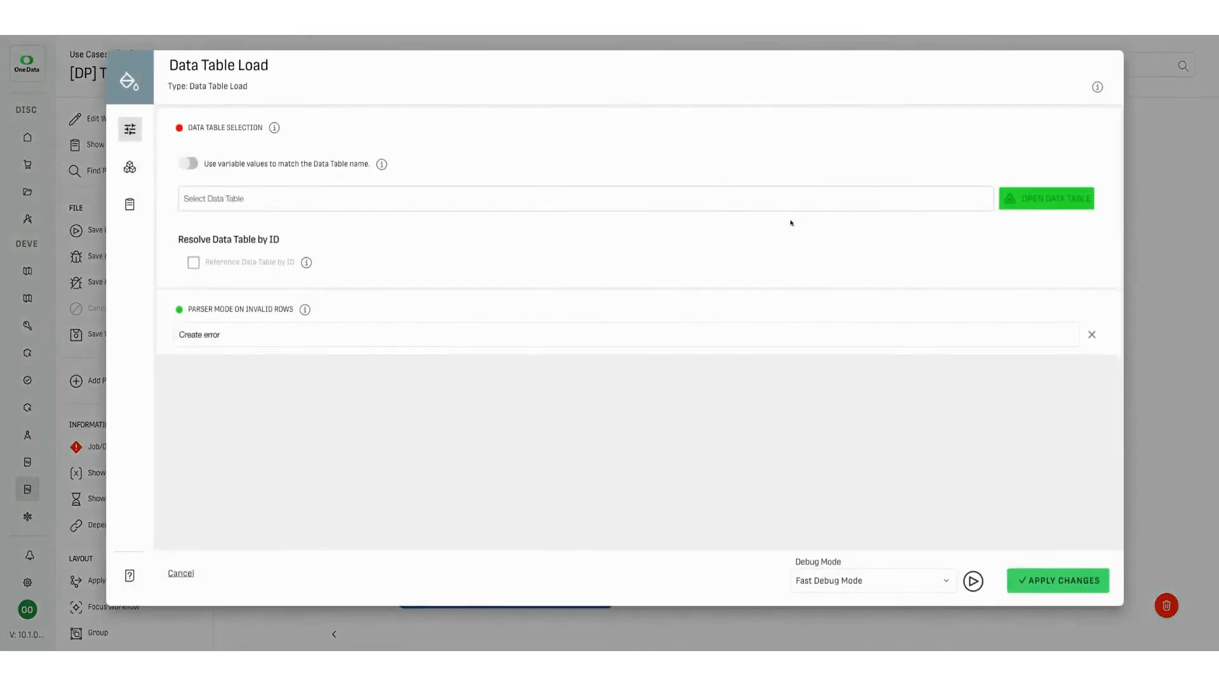
left_click(468, 203)
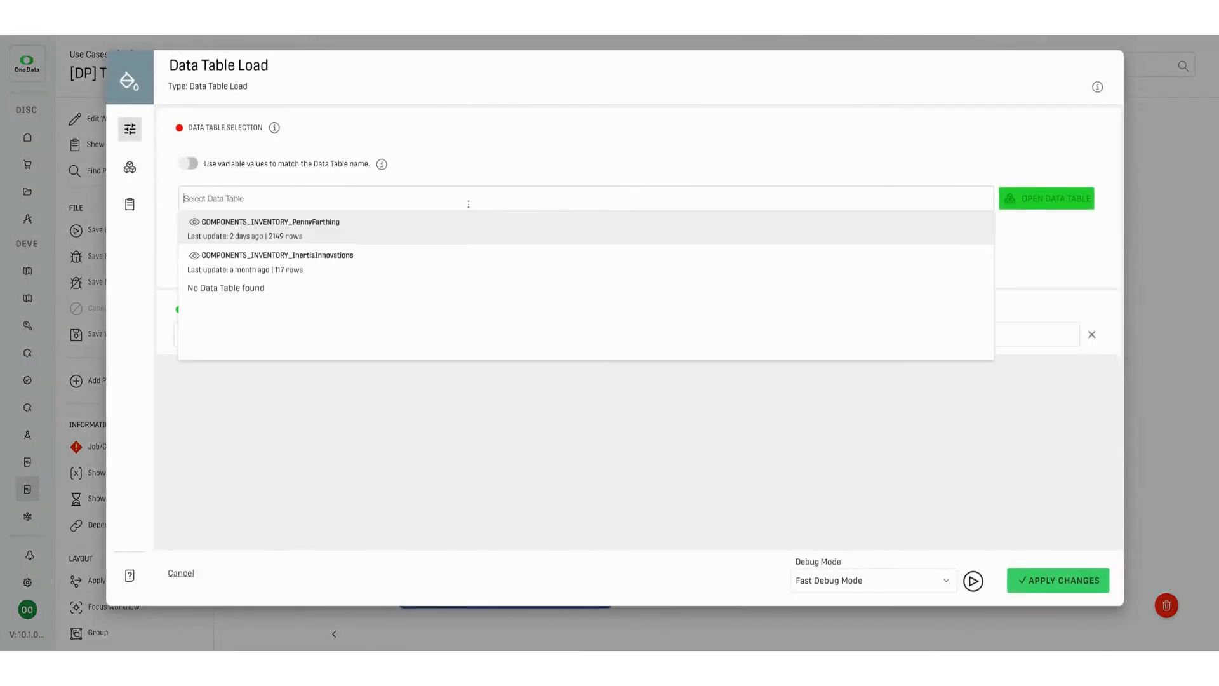
left_click(379, 251)
- Rename the Data Table Load processor as Load Inventory_1, colour it orange and apply the changes
left_click_drag(272, 66, 166, 66)
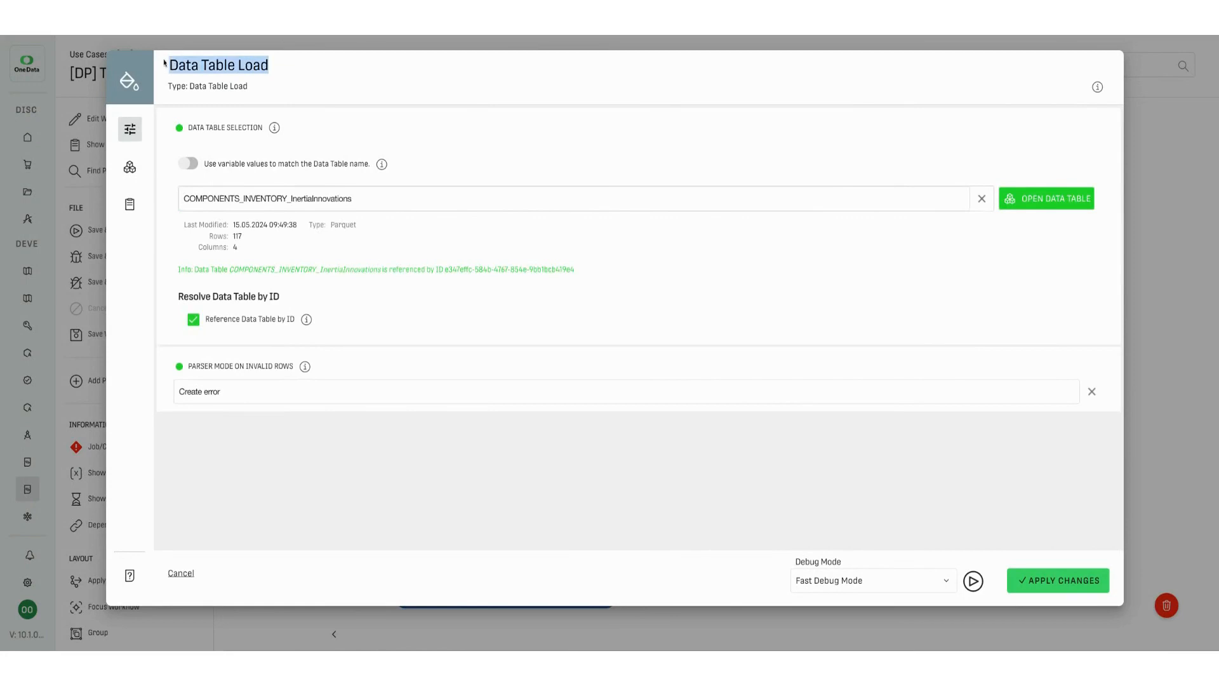
type("Load Inventory_1")
left_click(133, 82)
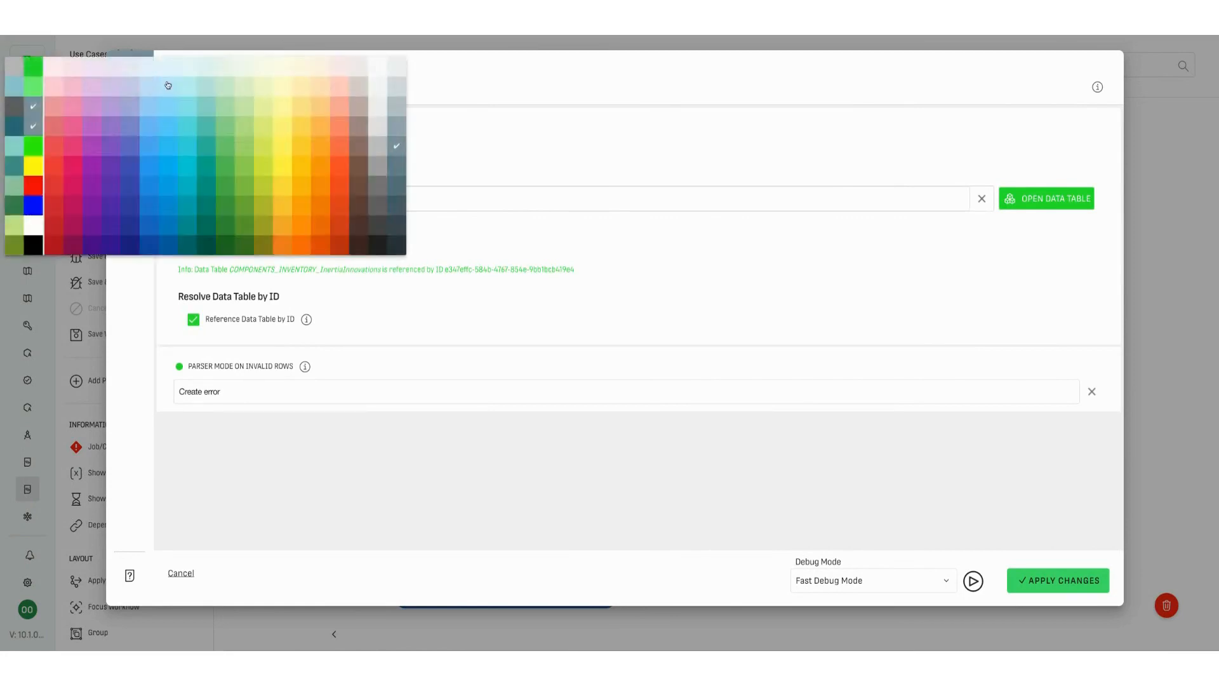
left_click(318, 165)
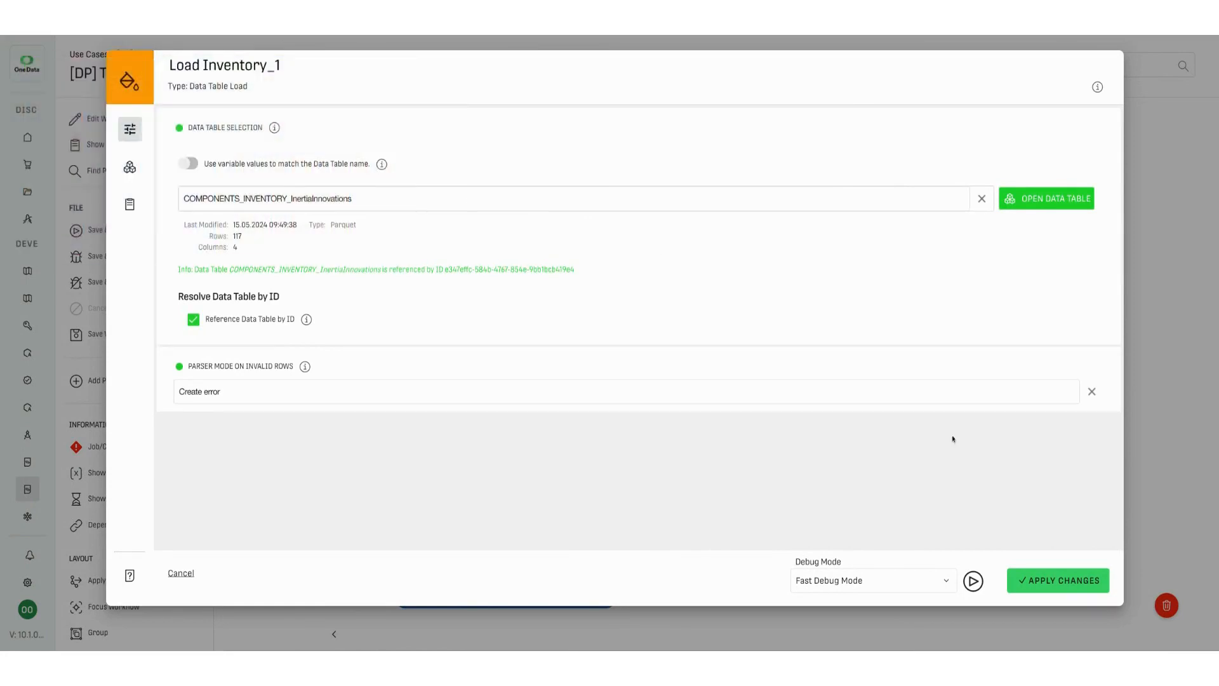
left_click(1069, 578)
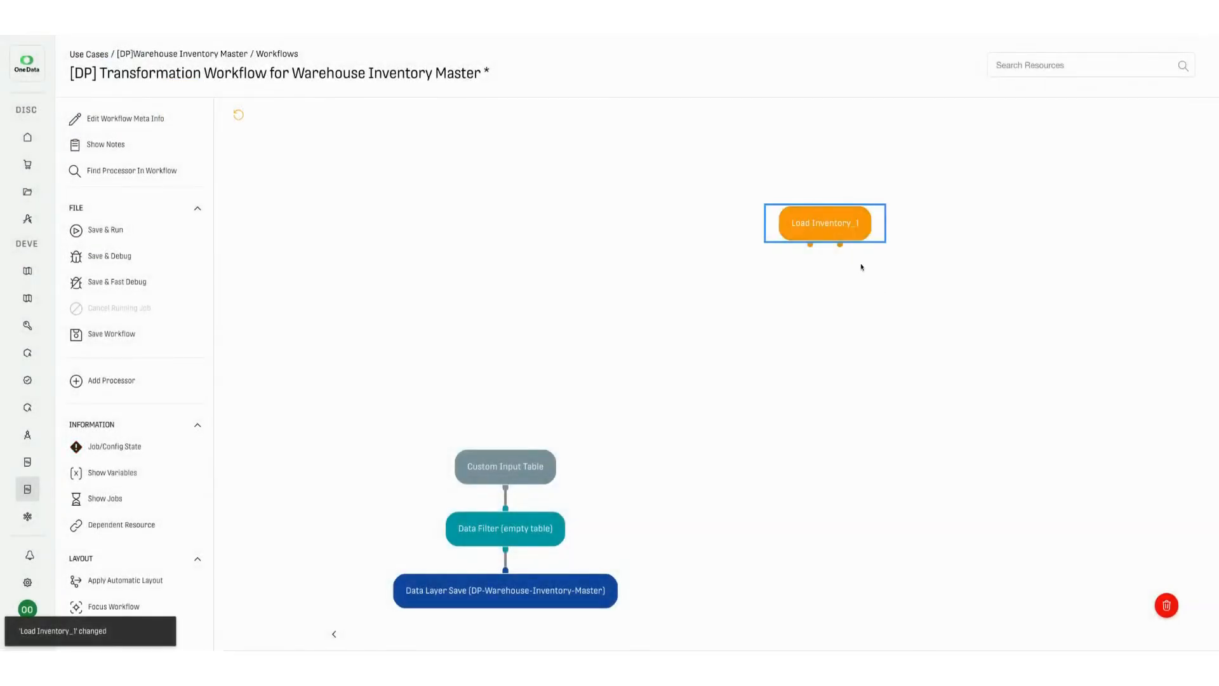
- Duplicate the Load Inventory_1 processor beside the original and rename the copy as Load Inventory_2
left_click_drag(839, 226, 991, 228)
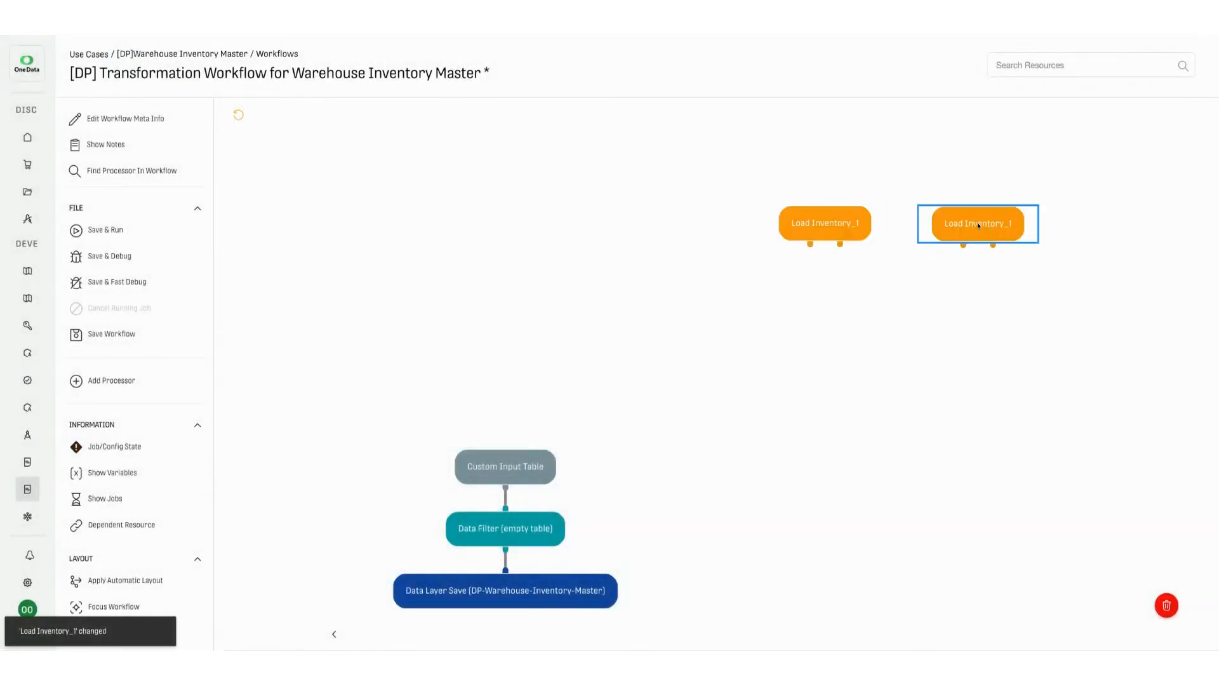
double_click(978, 227)
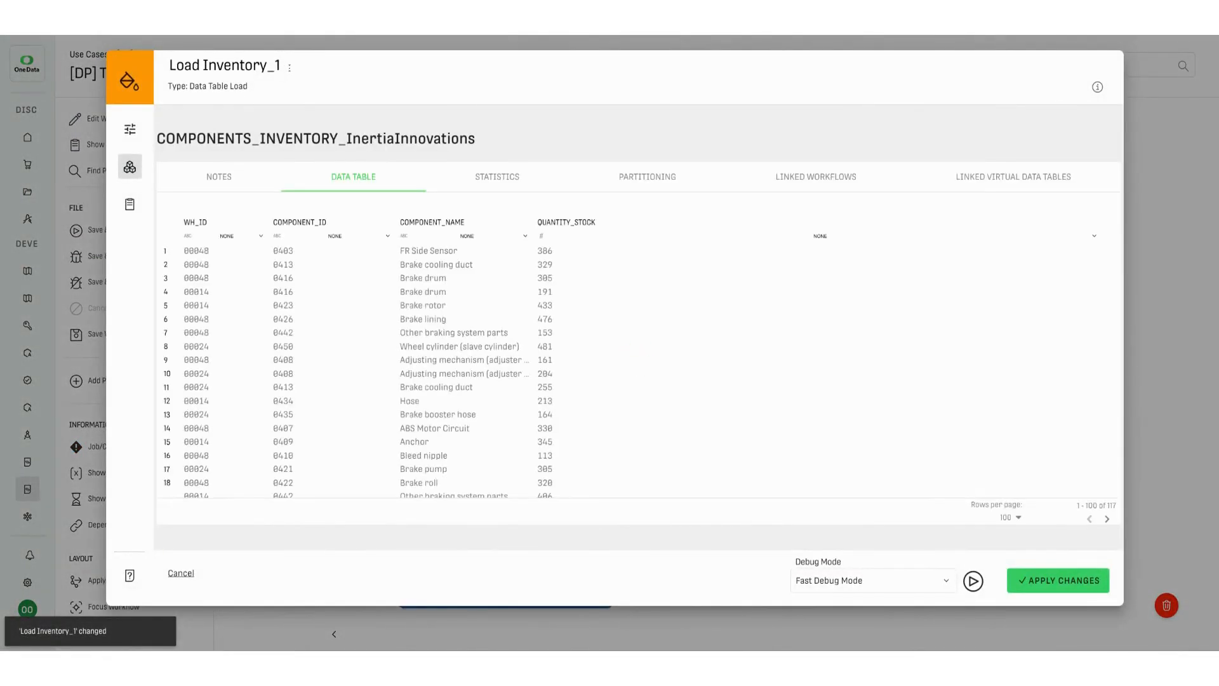
left_click(130, 129)
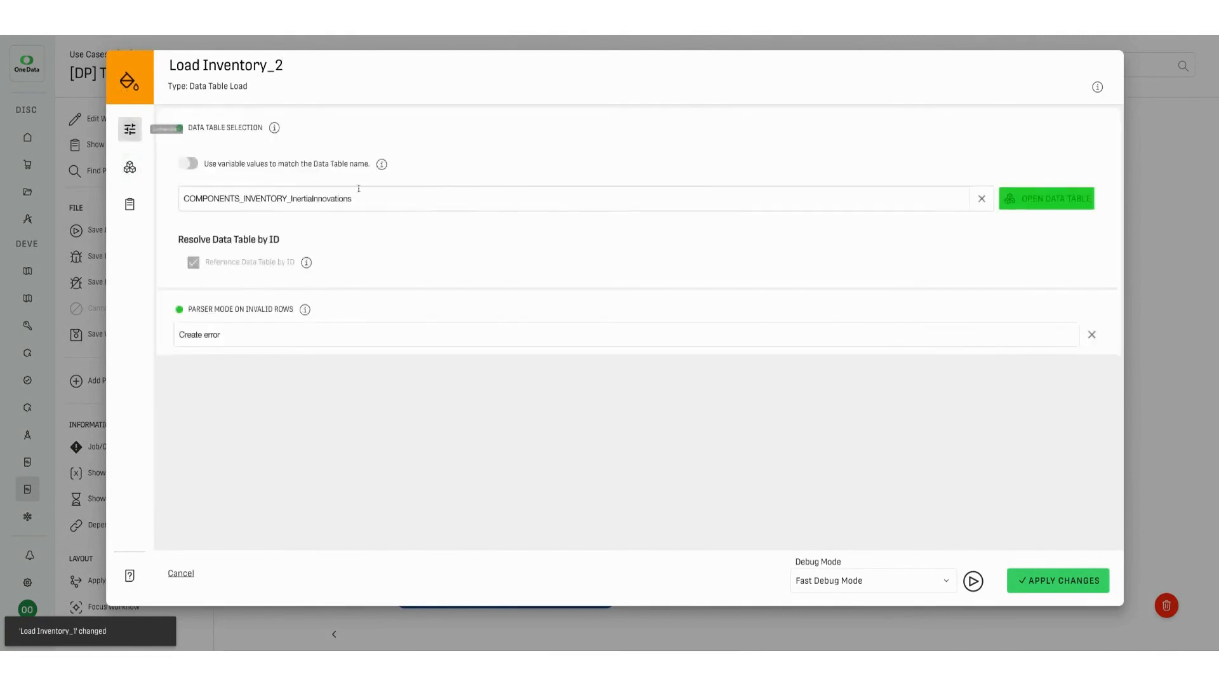
- Set the data table of Load Inventory_2 to COMPONENTS_INVENTORY_PennyFarthing and apply the changes
left_click_drag(373, 201, 302, 199)
key("BackSpace")
key("BackSpace")
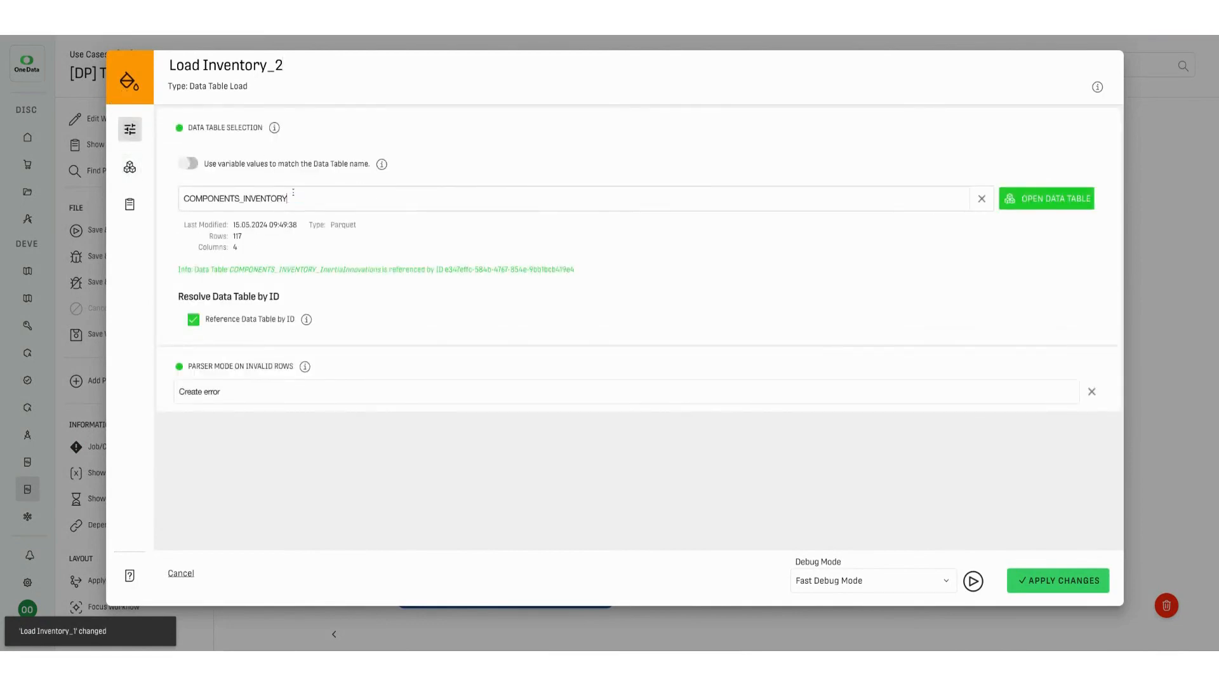
left_click(293, 235)
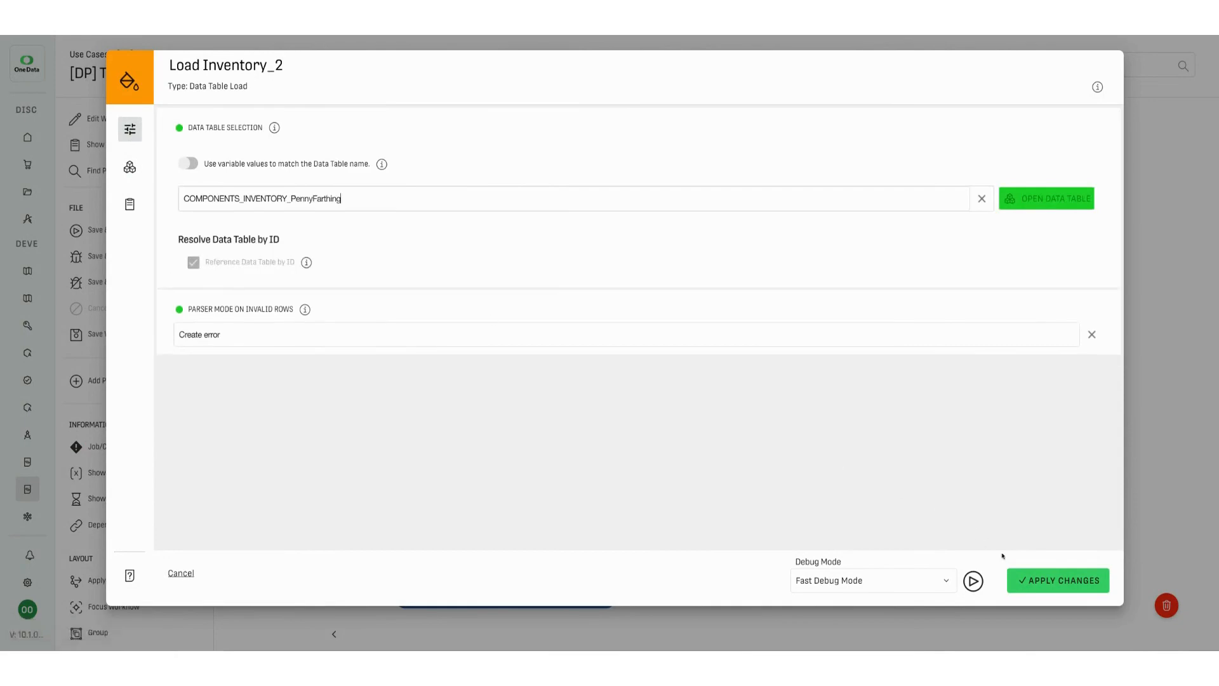
left_click(1038, 583)
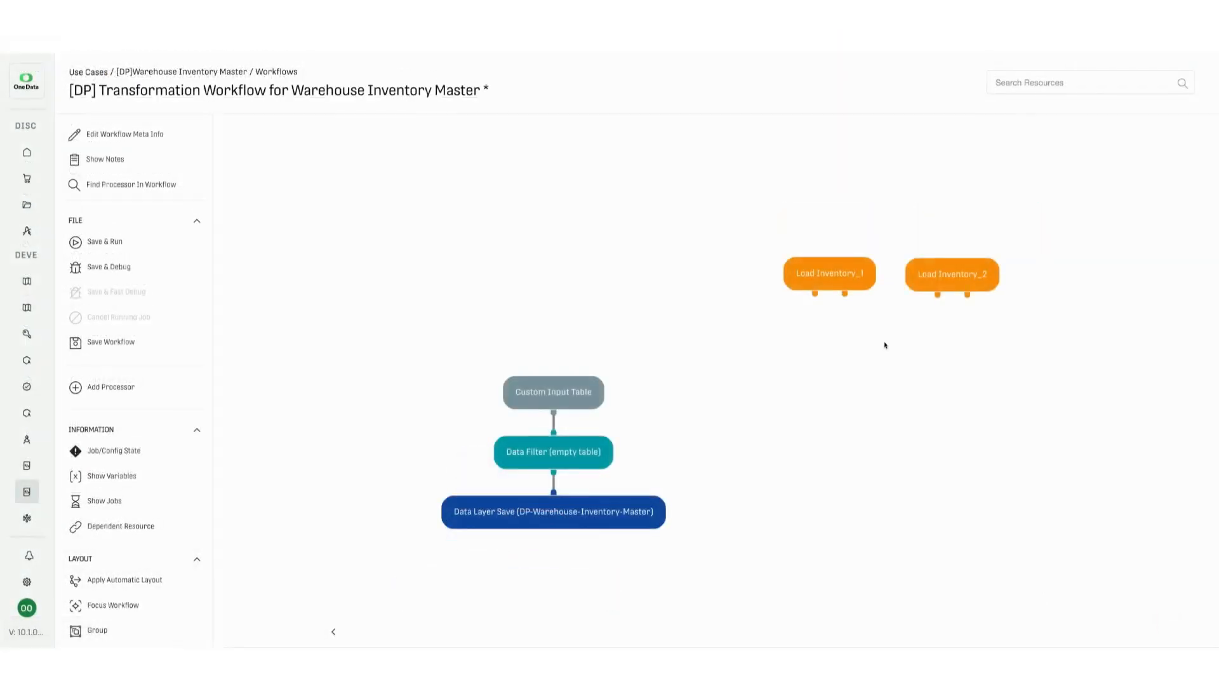
- Add a Union processor below the two load processors and connect Load Inventory_1 and Load Inventory_2 to its inputs
double_click(885, 346)
type("union")
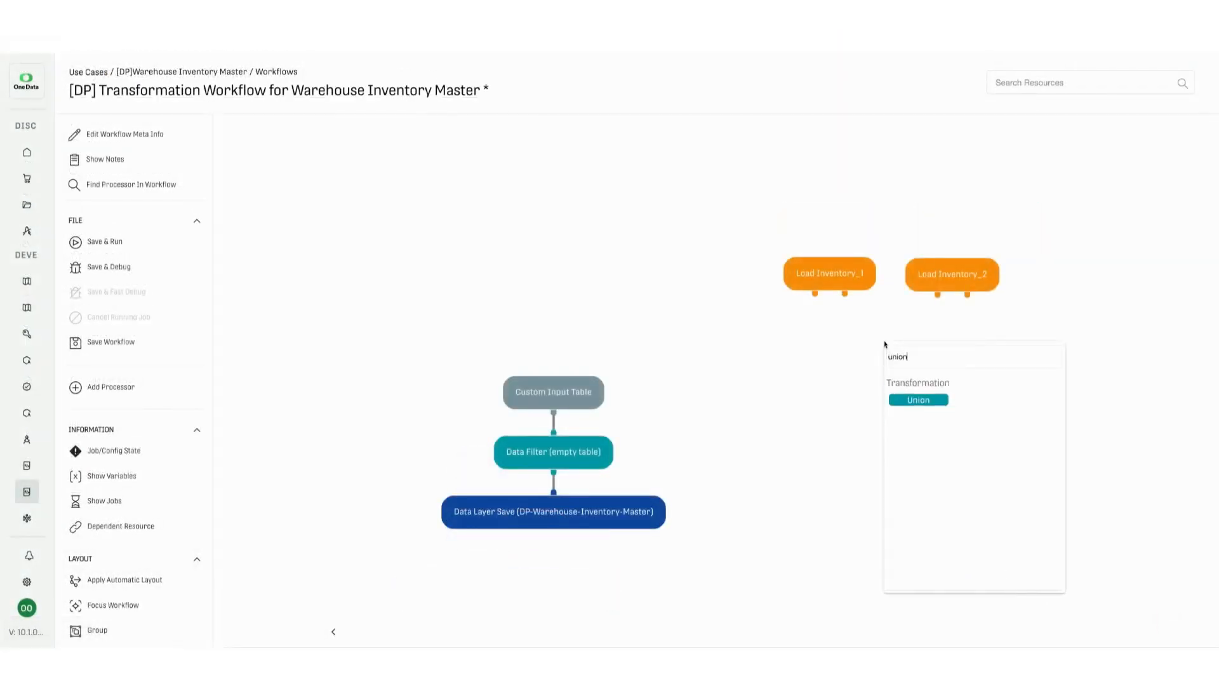
left_click(923, 401)
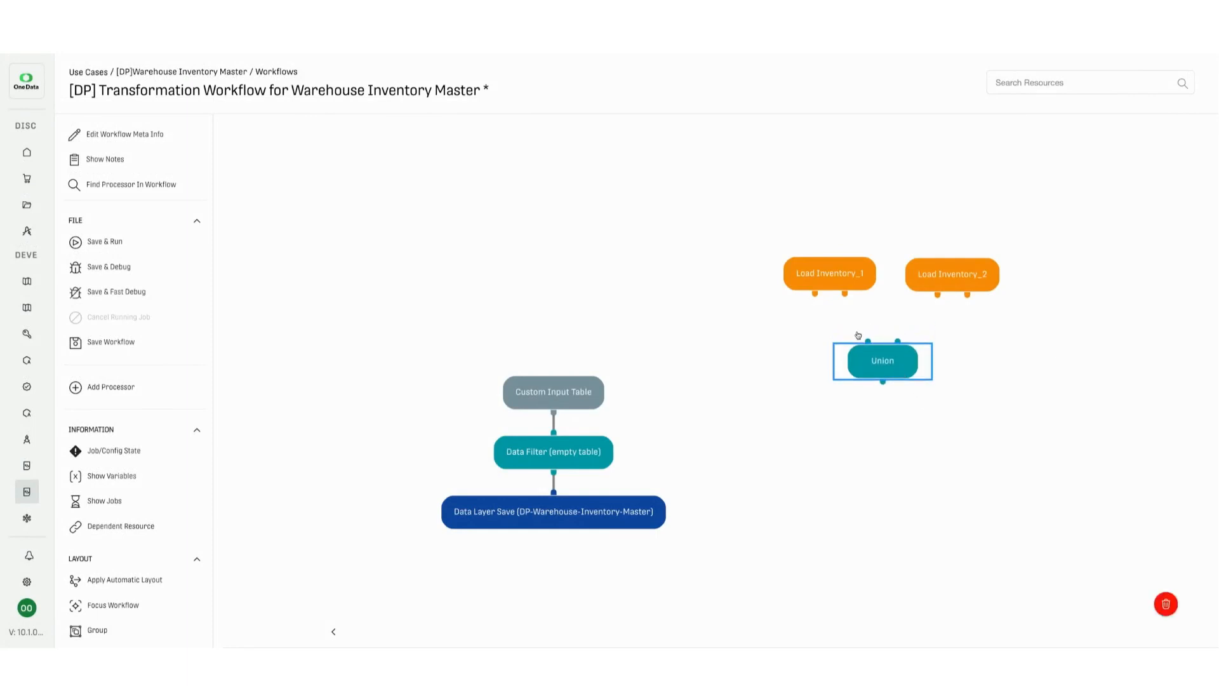
left_click_drag(816, 296, 868, 341)
left_click_drag(938, 295, 898, 341)
- Add a Multiple Column Rename processor connected to the output of the Union processor
left_click_drag(885, 387, 883, 432)
type("multi")
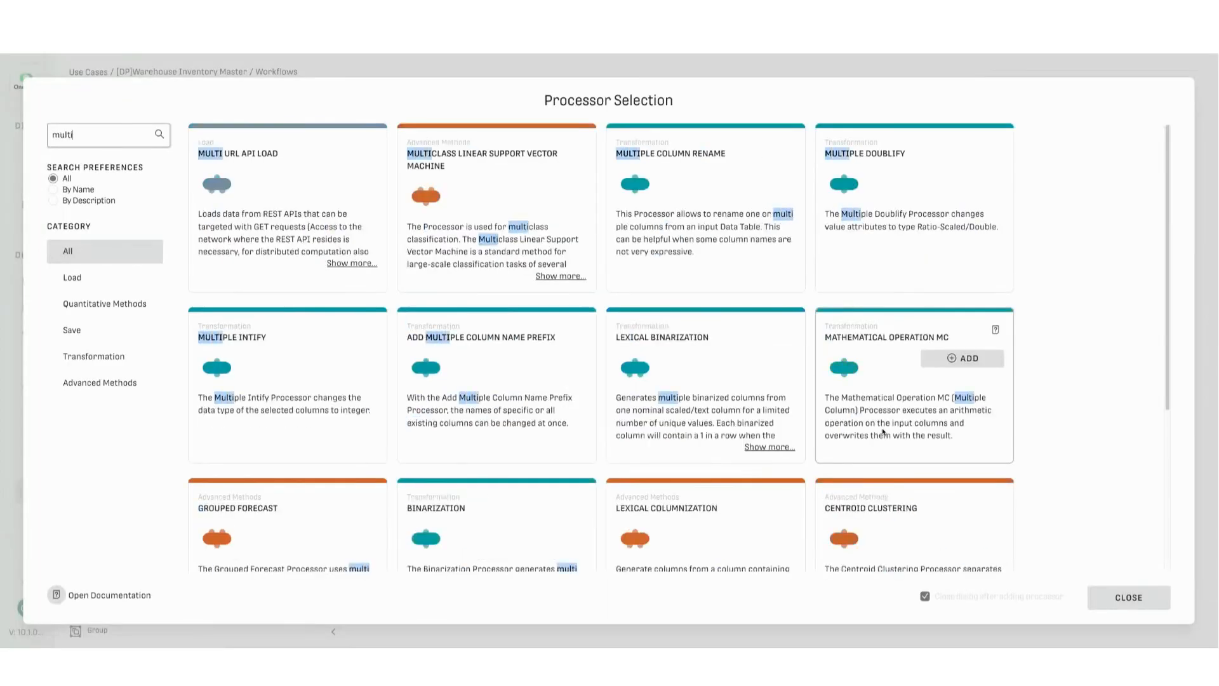
type("ple c")
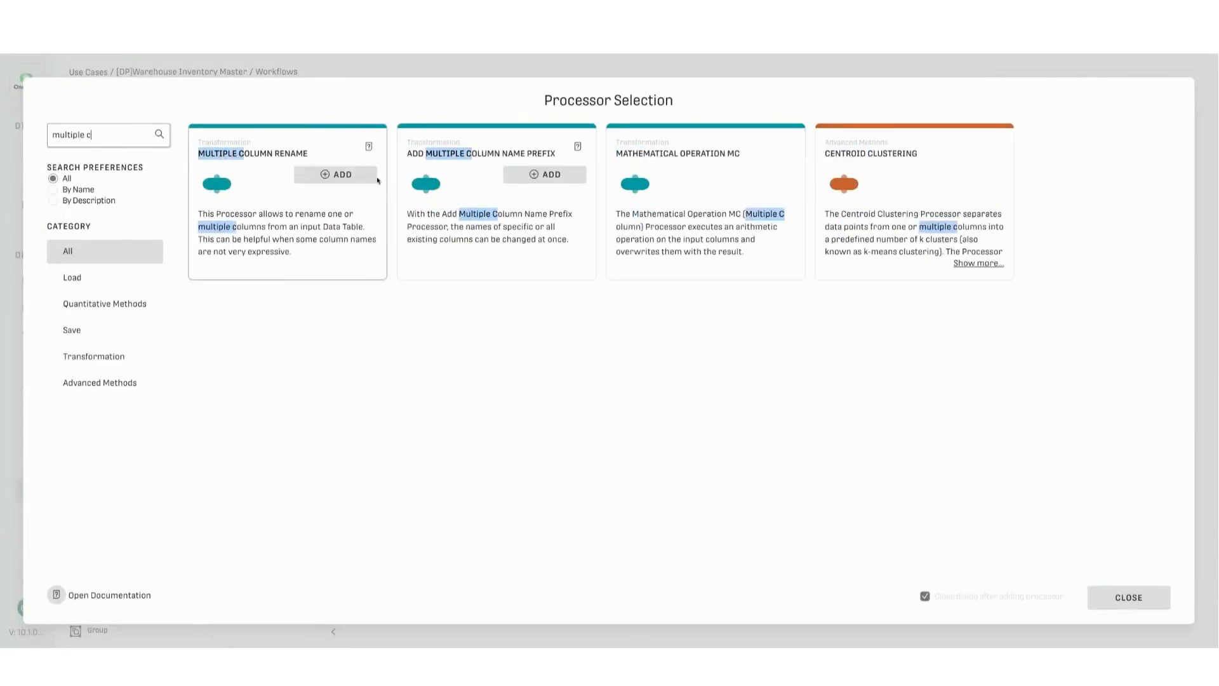
left_click(373, 176)
- Configure the Multiple Column Rename processor to rename QUANTITY_STOCK as Quantity
double_click(909, 444)
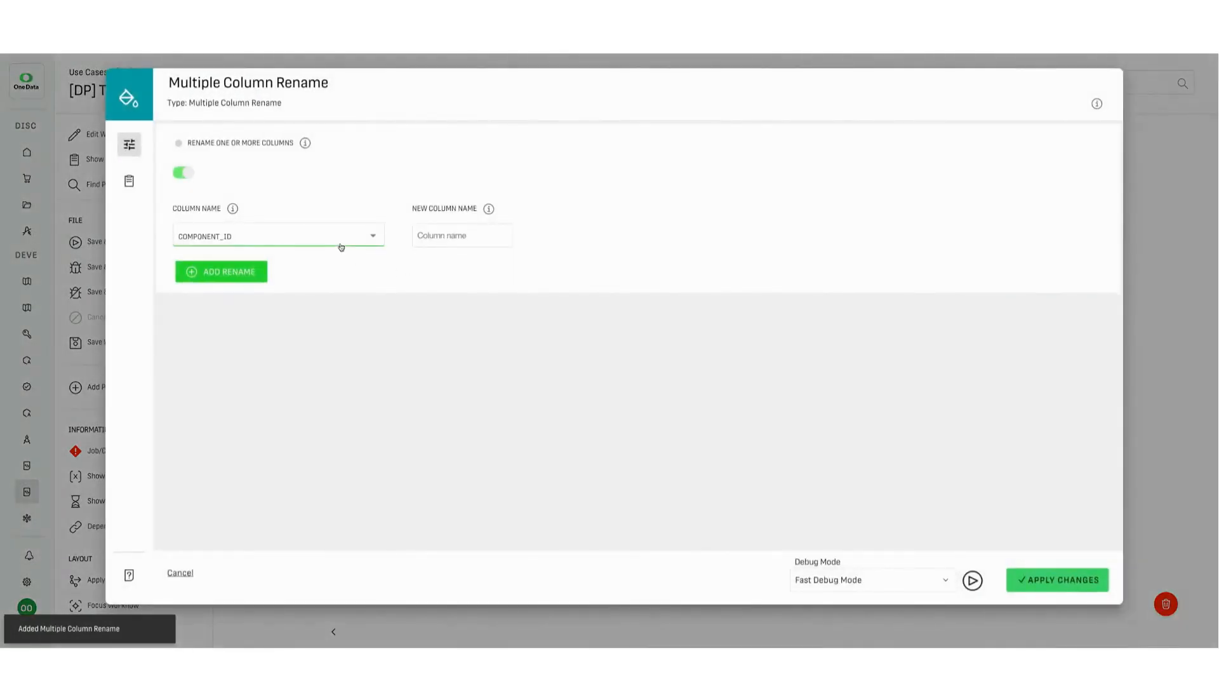
left_click(341, 247)
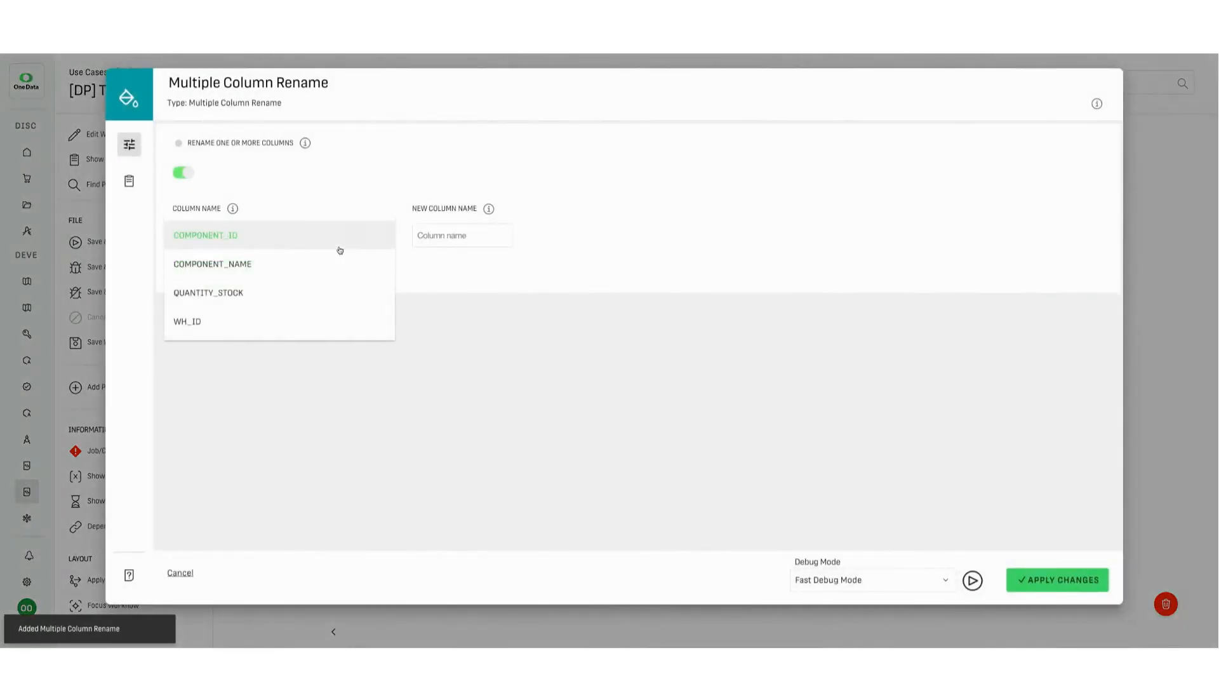
left_click(265, 292)
left_click(458, 234)
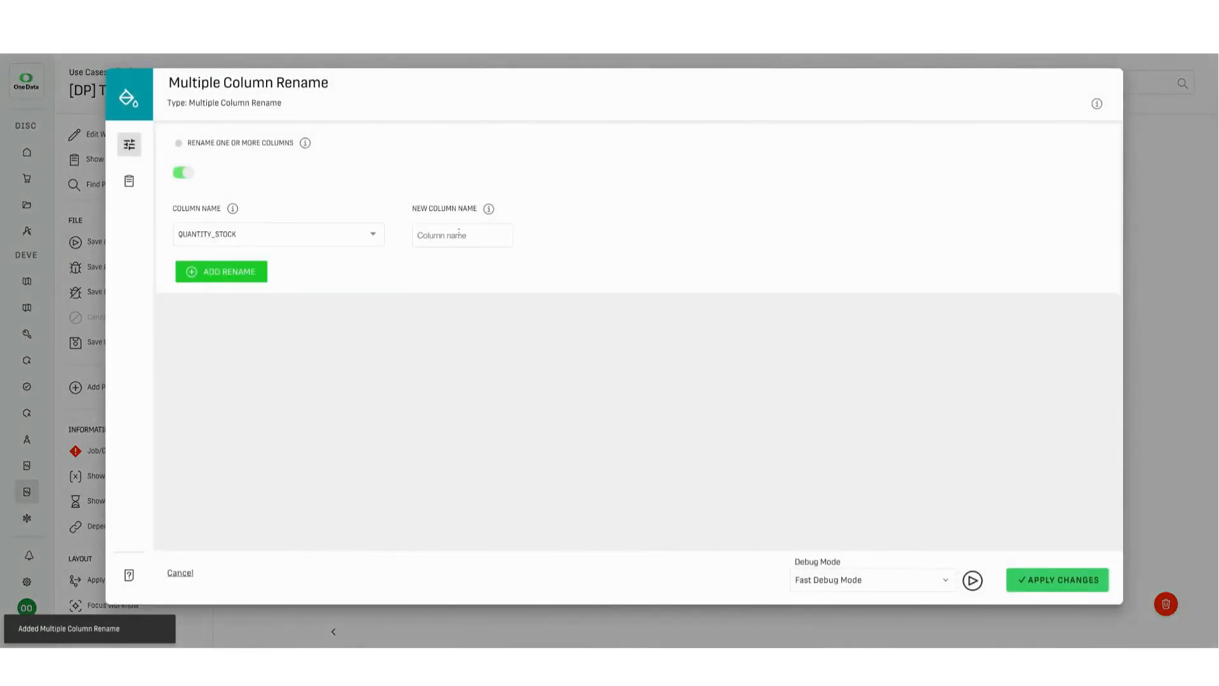
type("Quantity")
- Add a second rename entry changing WH_ID to Warehouse_id and apply the changes
left_click(260, 277)
left_click(242, 278)
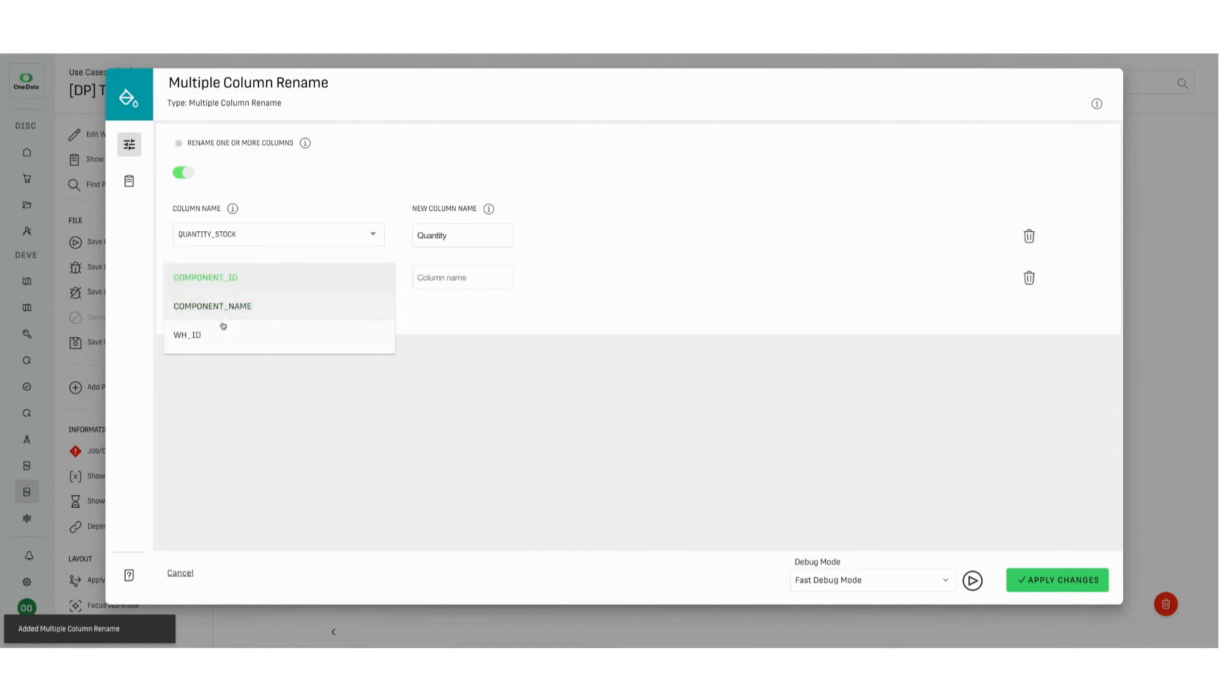
left_click(223, 330)
left_click(473, 279)
type("Warehouse_id")
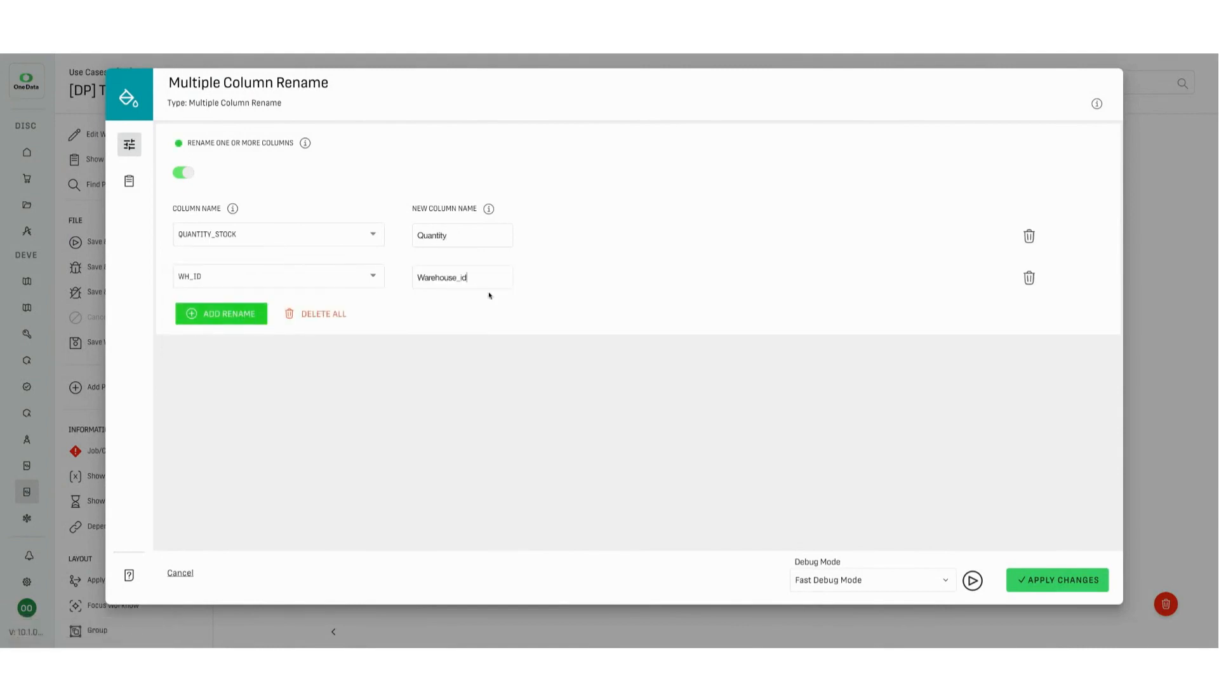
left_click(1045, 578)
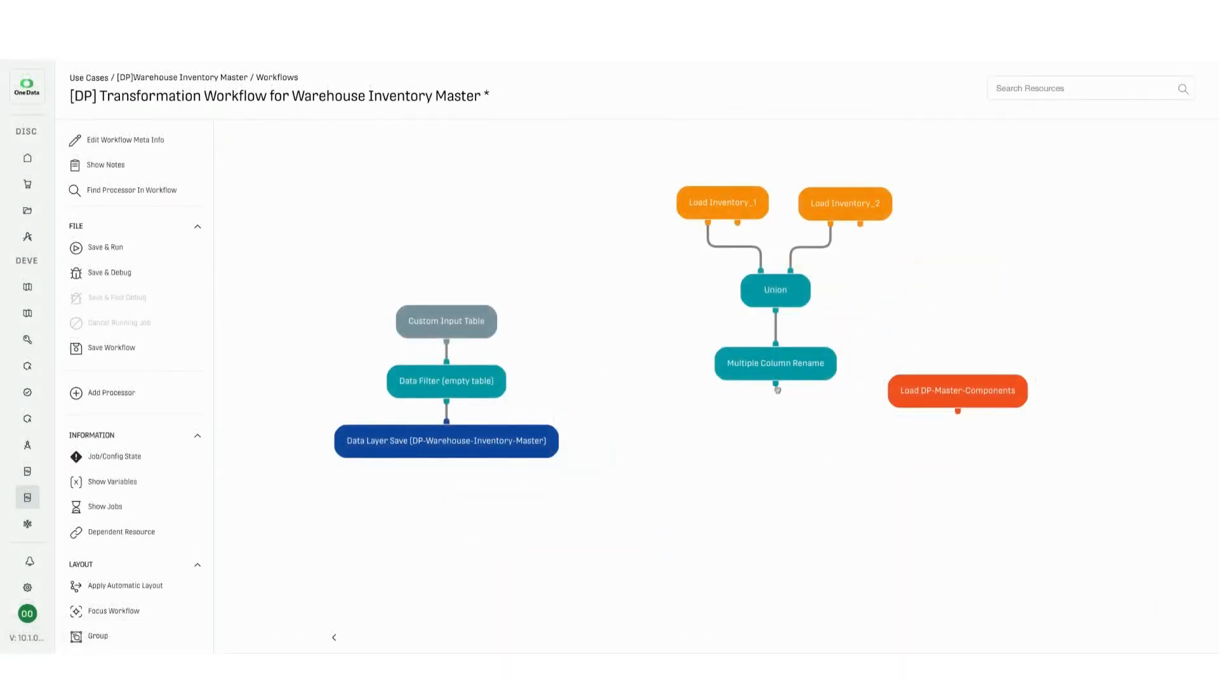
- Add a Double Input Query processor fed by the Multiple Column Rename output and Load DP-Master-Components
left_click_drag(777, 389, 819, 464)
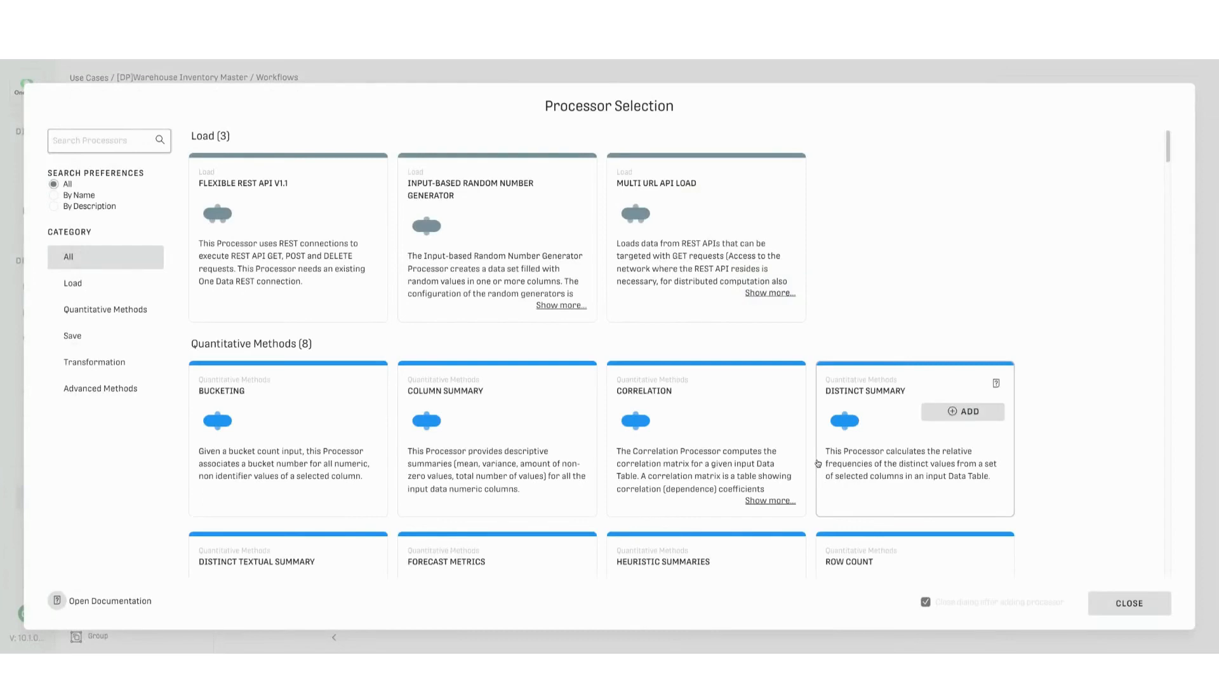
type("double")
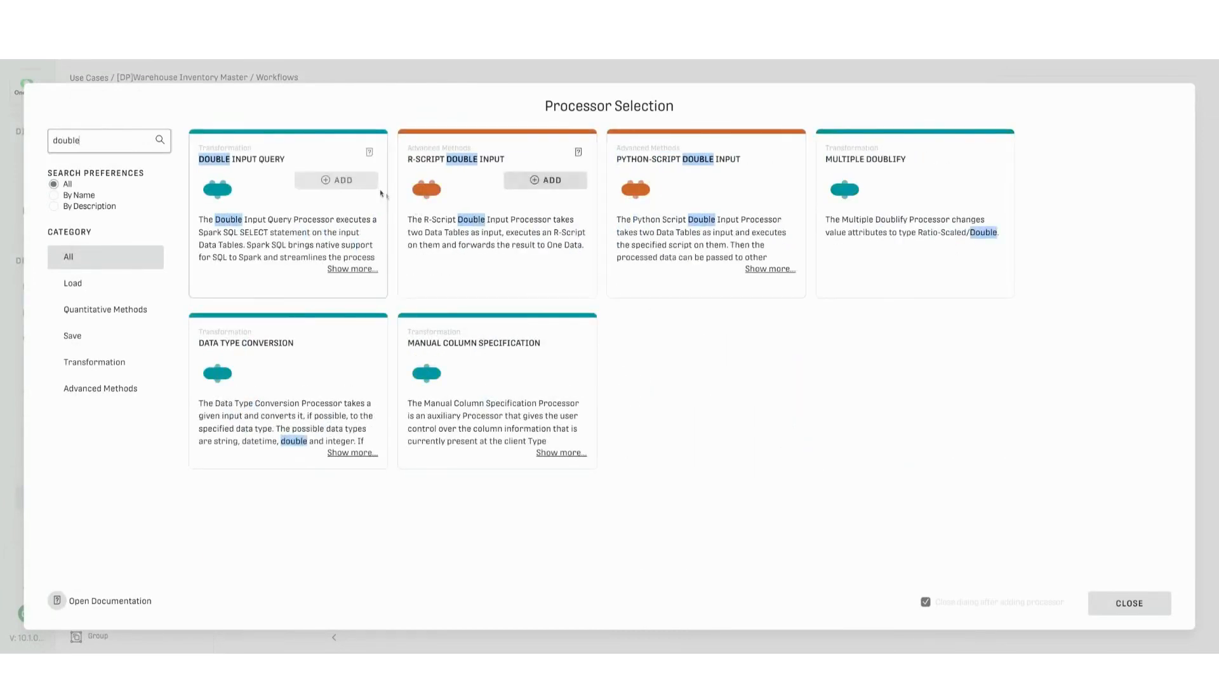
left_click(366, 184)
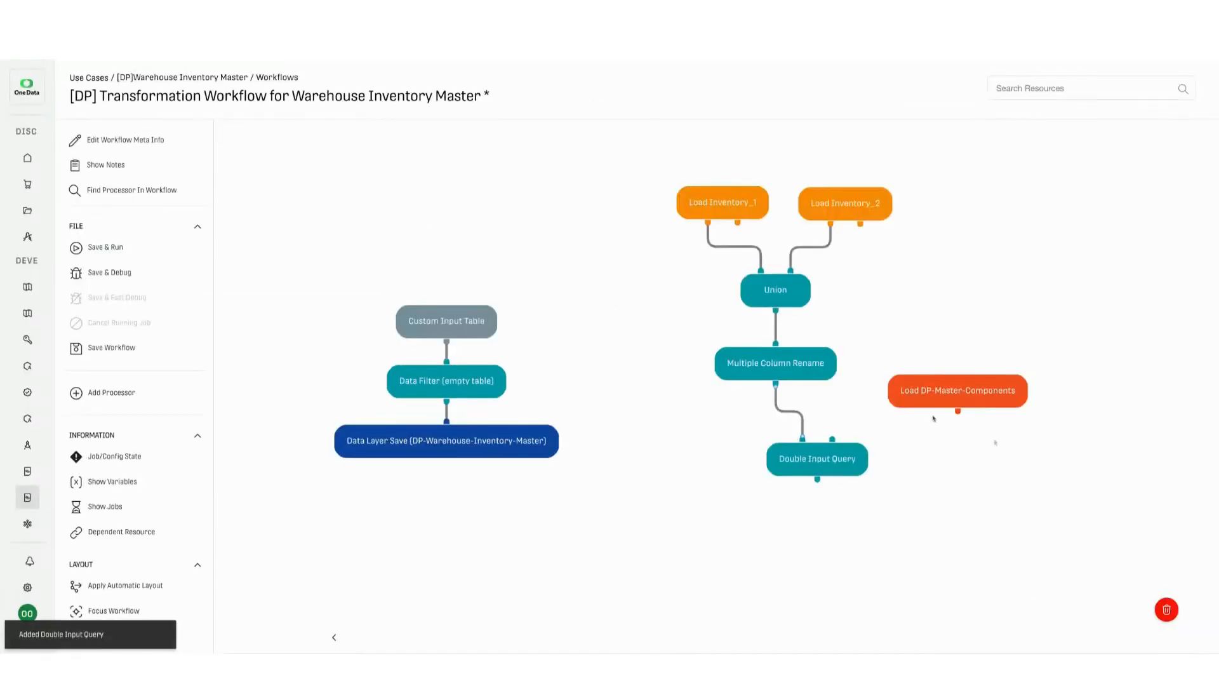
left_click_drag(959, 416, 832, 437)
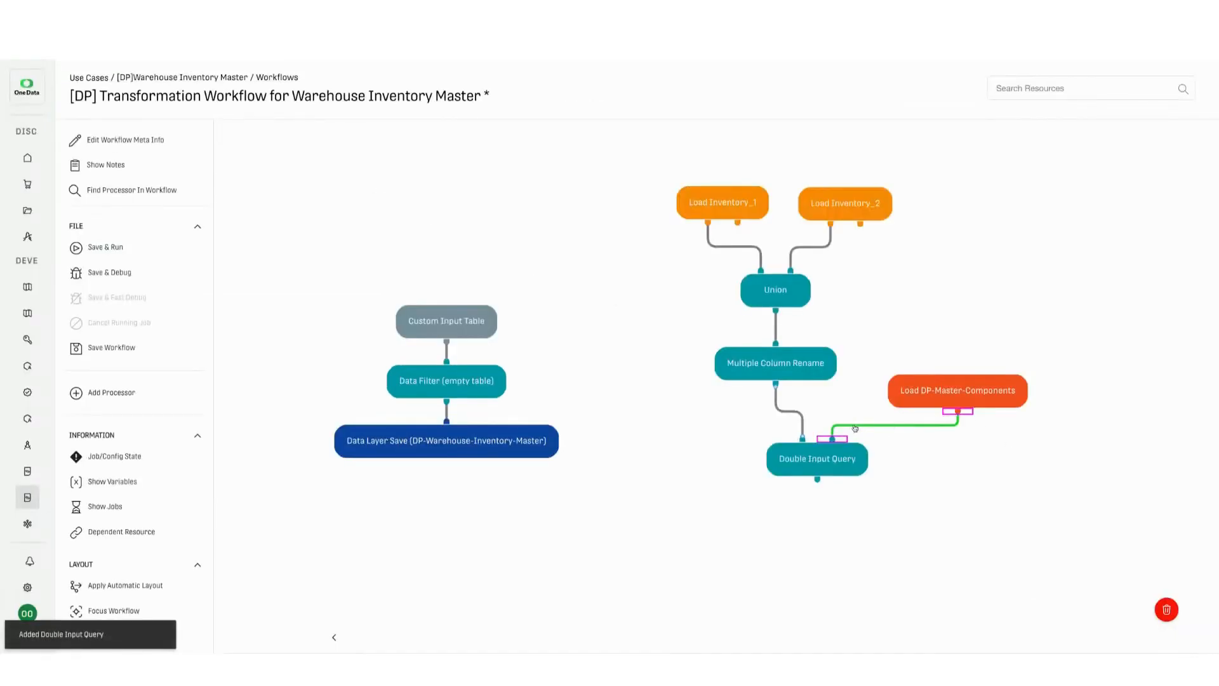
- Generate an SQL join of both input tables in the Double Input Query with the AI quick action and apply it
double_click(833, 459)
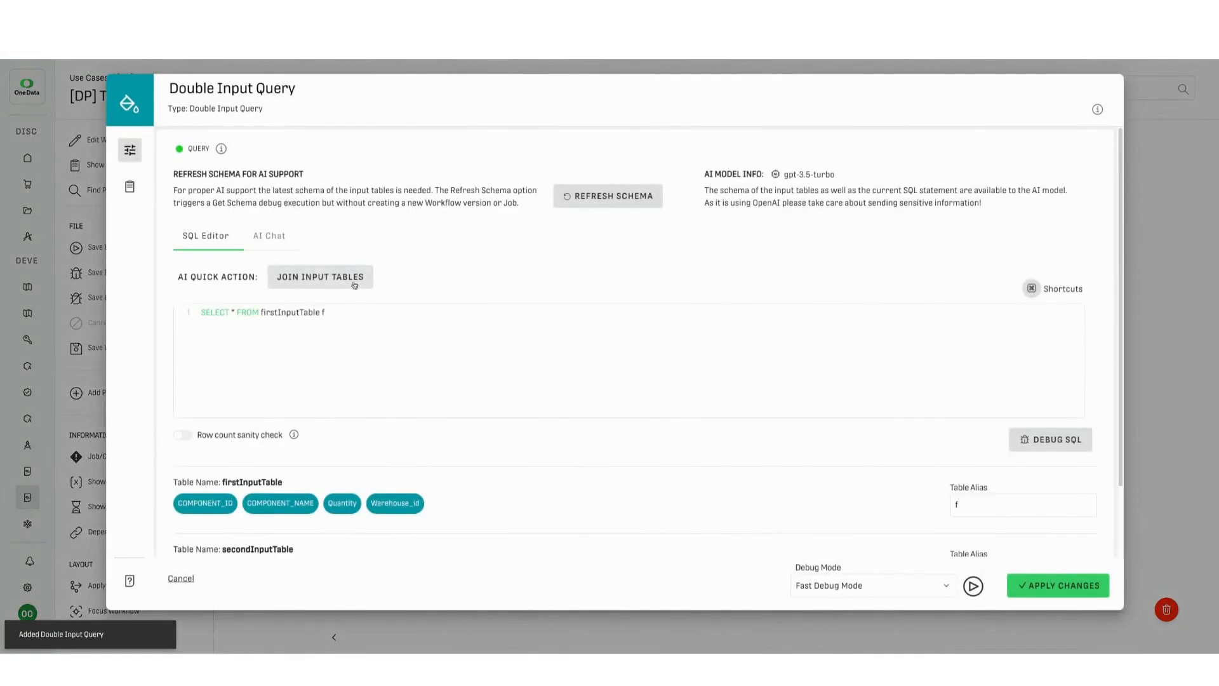
left_click(366, 285)
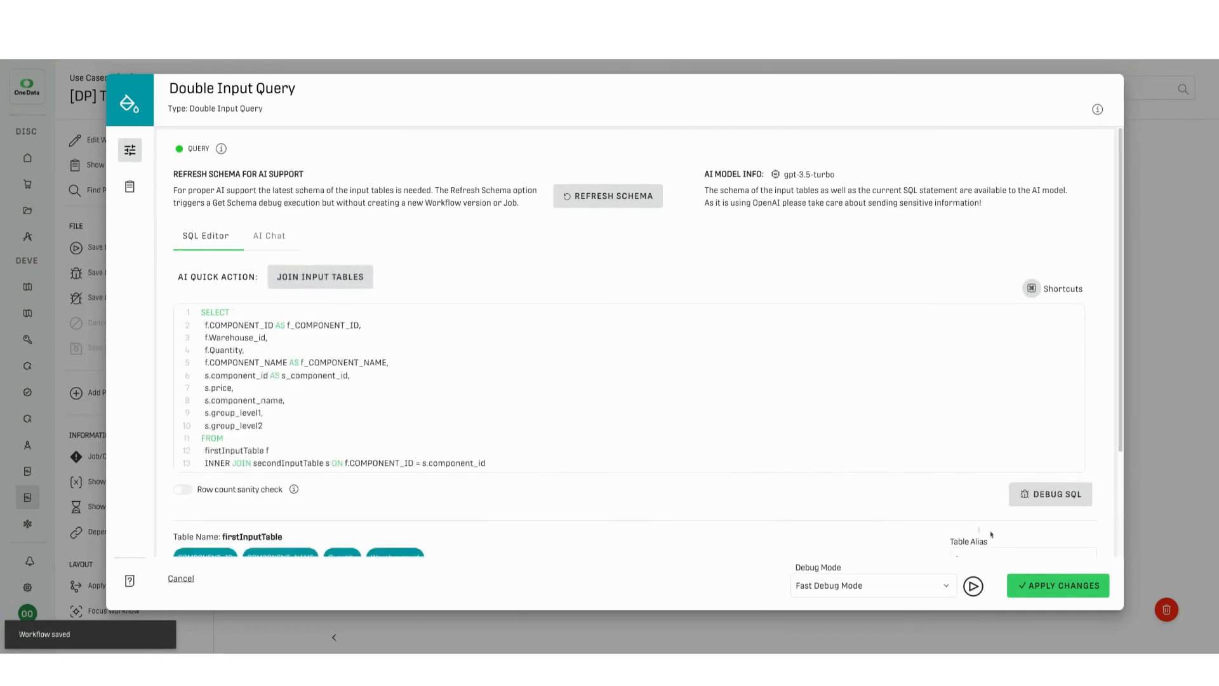
left_click(1050, 585)
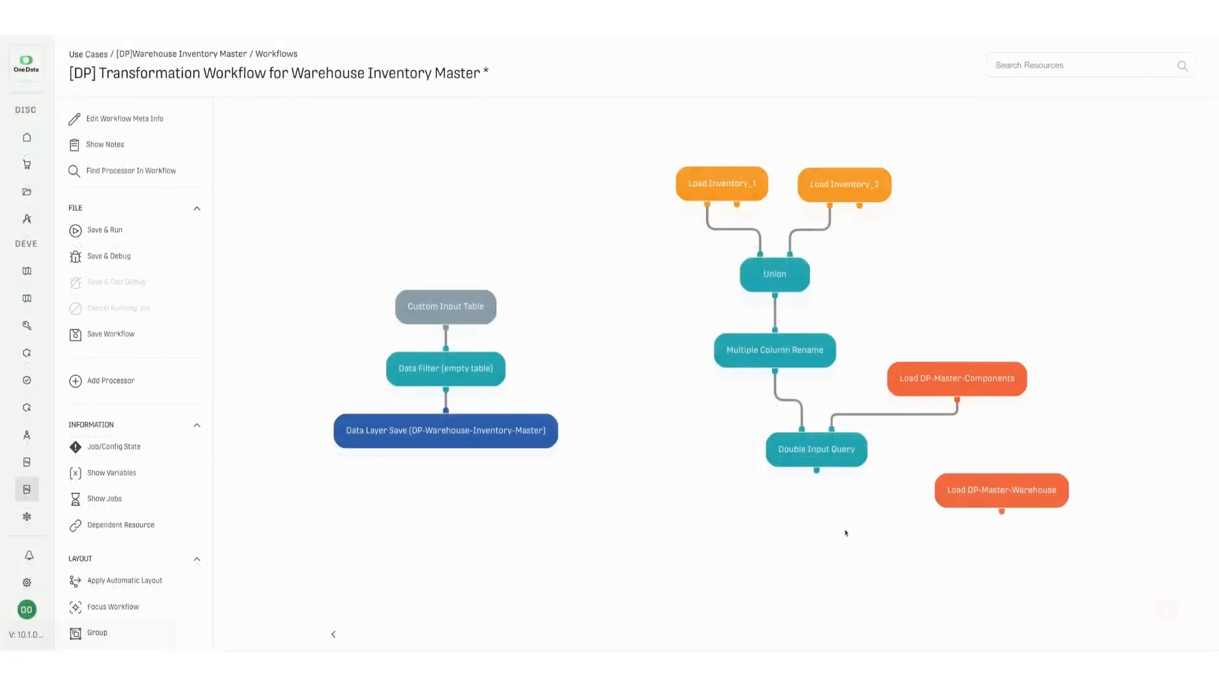
- Add a second Double Input Query below the first and connect the first query and Load DP-Master-Warehouse to its inputs
double_click(839, 558)
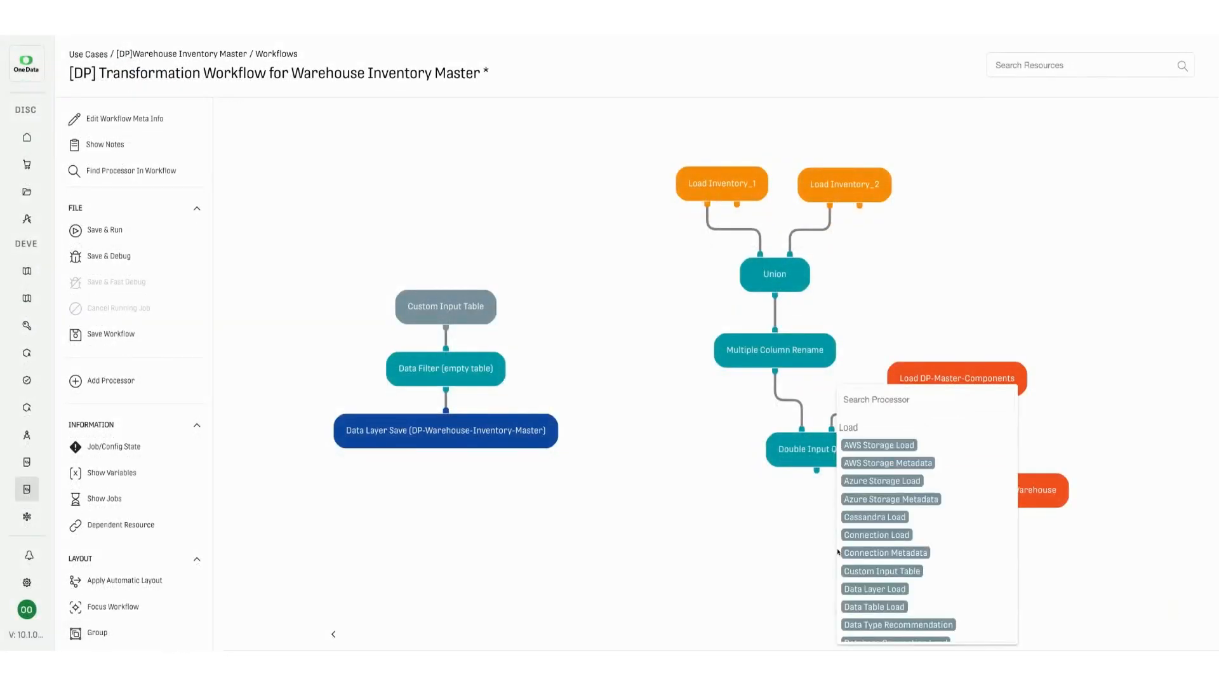
type("double")
left_click(870, 445)
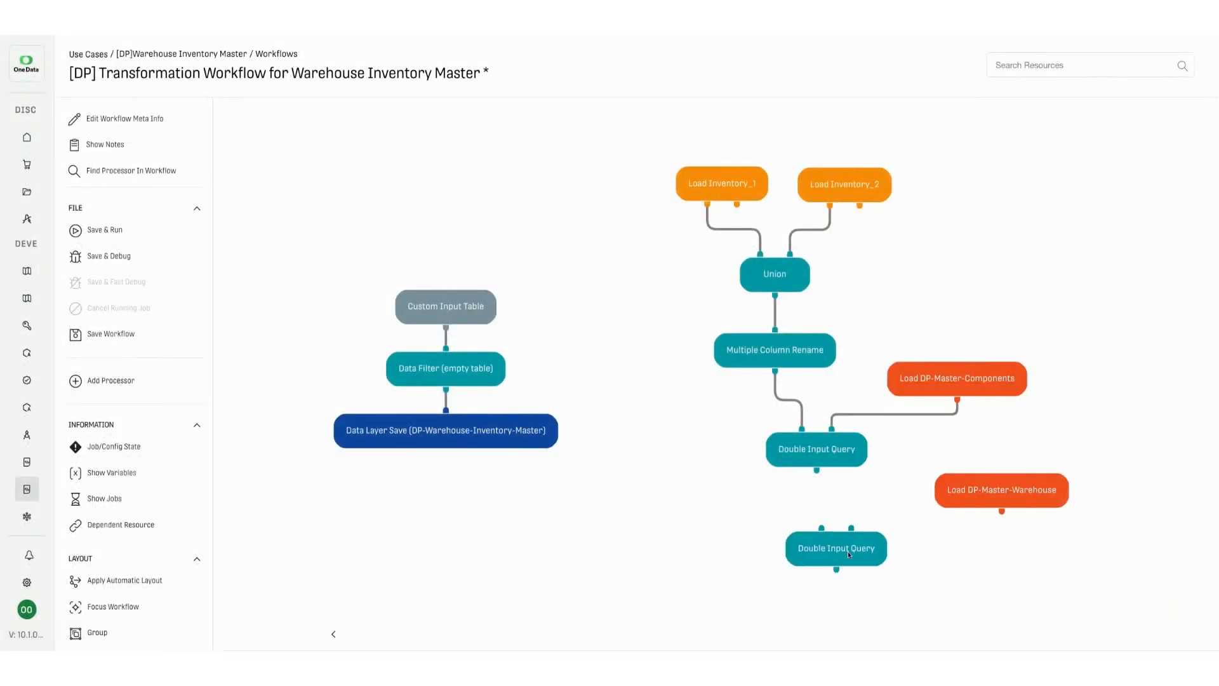
left_click_drag(848, 553, 880, 589)
left_click_drag(818, 471, 851, 562)
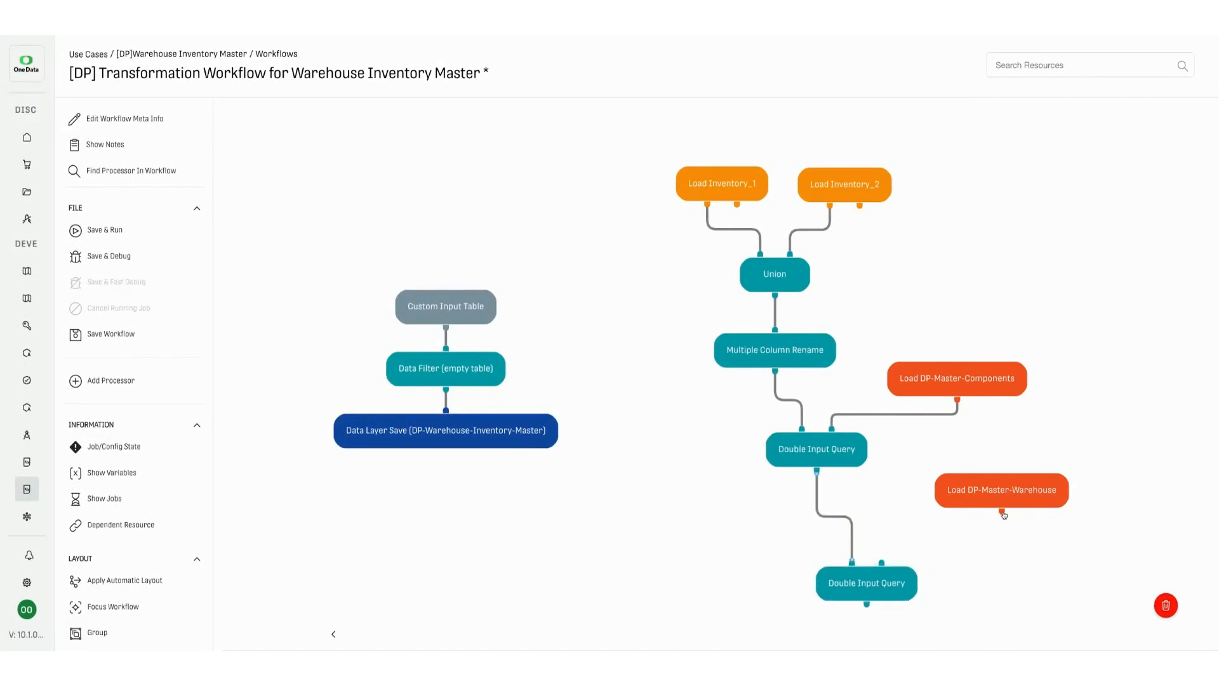
left_click_drag(1002, 512, 882, 563)
- Ask the second query's AI Chat to join the tables and total the quantity per component per warehouse for "Brake" components priced above 10
double_click(897, 585)
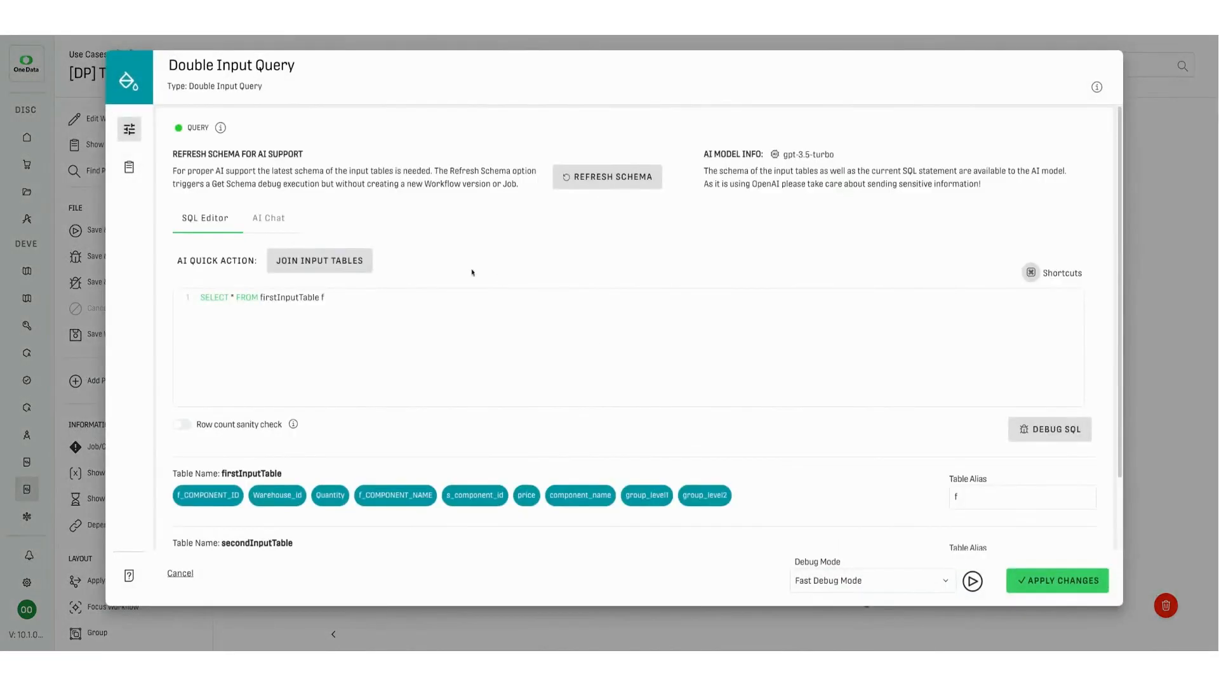
left_click(274, 224)
left_click(825, 473)
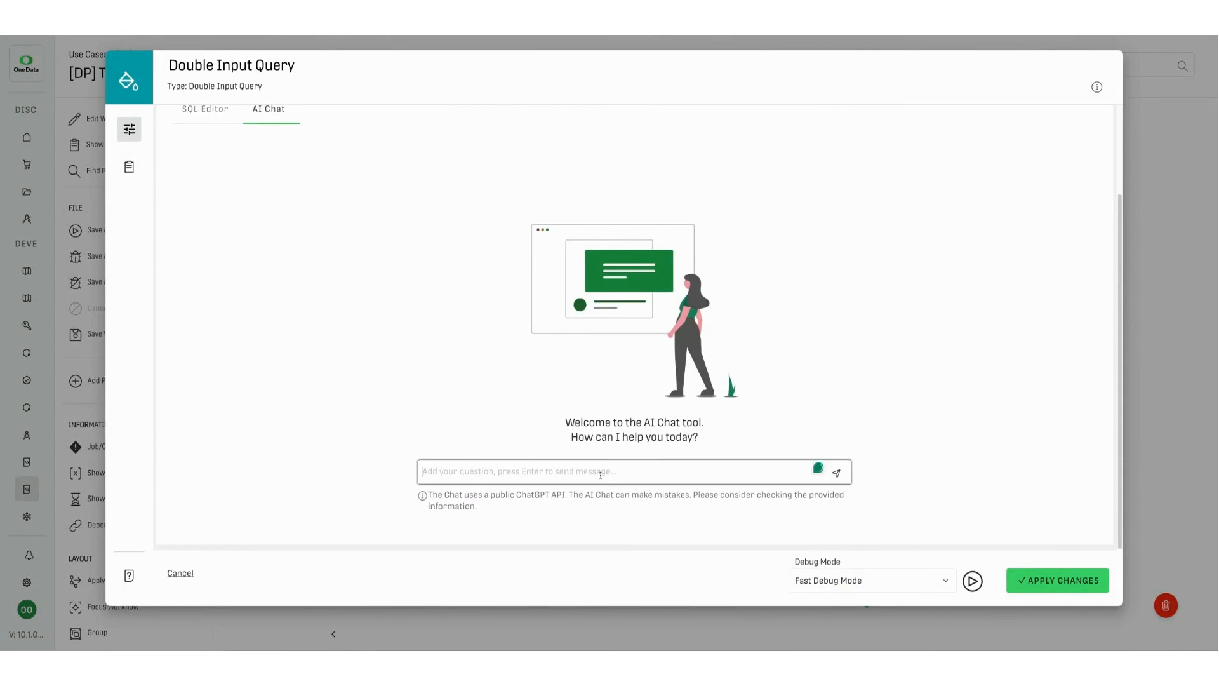
type("Join the two tables and compute the total quantity per component per warehouse, with name equal to \"Brake\", priced above 10")
left_click(837, 475)
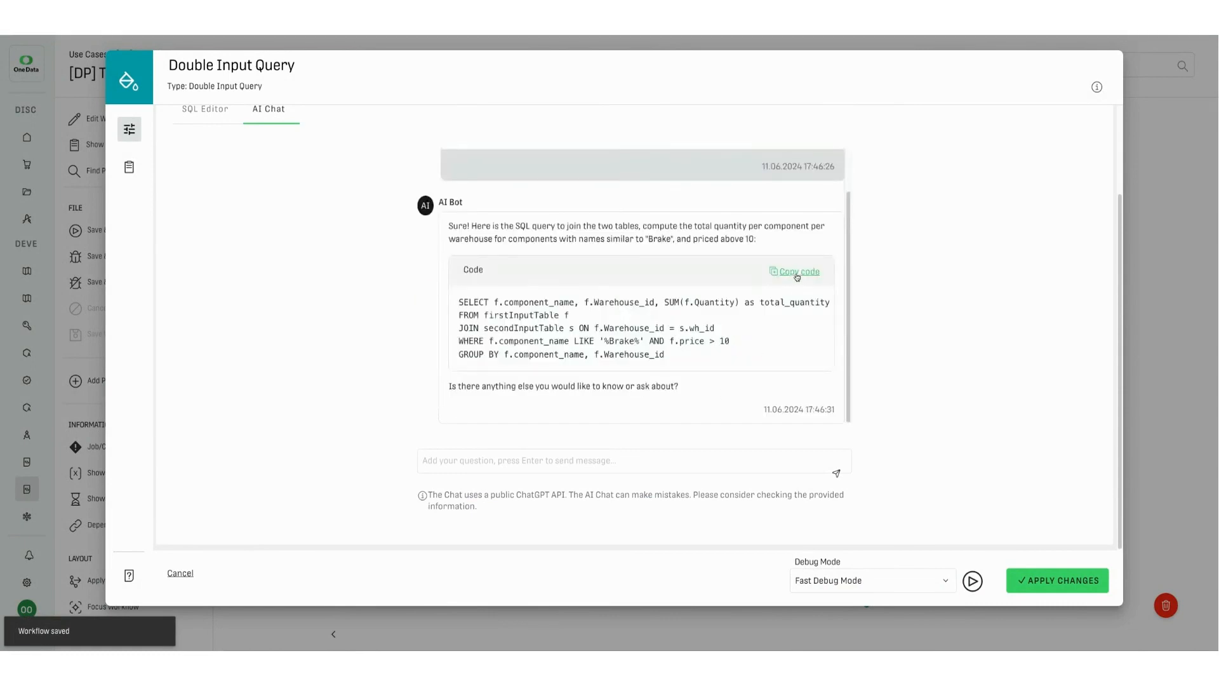
- Replace the second query's default SQL with the AI-generated total_quantity statement and apply the changes
left_click(207, 109)
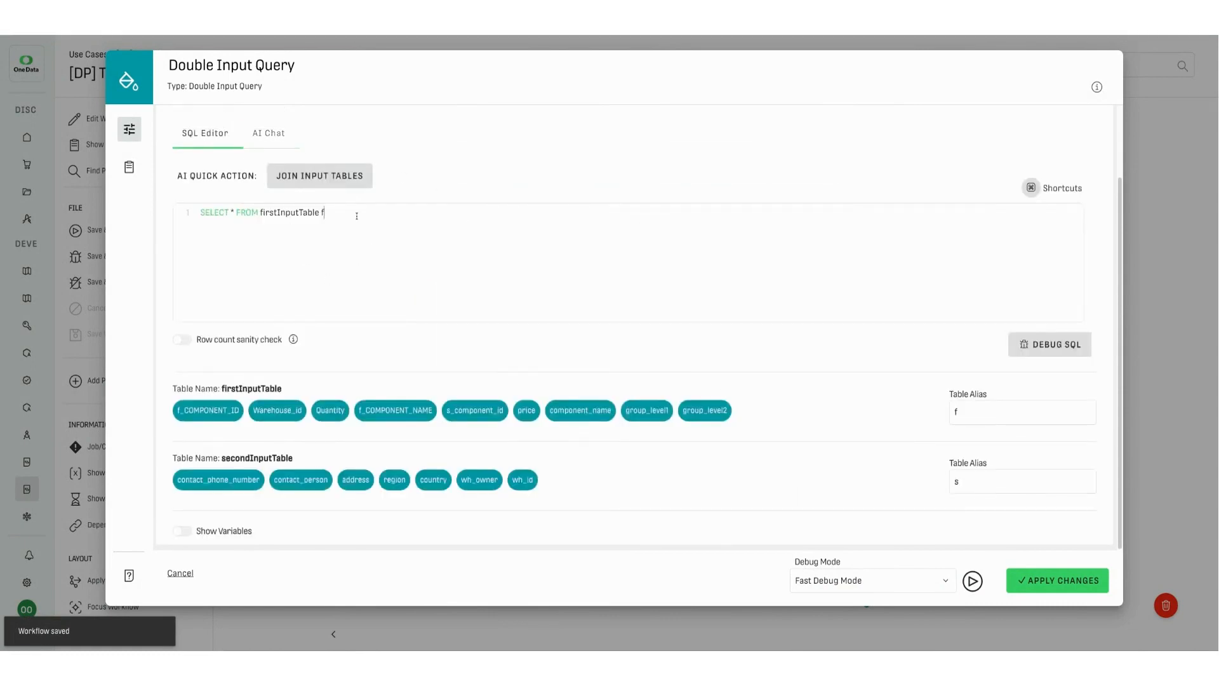
left_click_drag(357, 216, 198, 213)
type("SELECT f.component_name, f.Warehouse_id, SUM(f.Quantity) as total_quantity FROM firstInputTable f JOIN secondInputTable s ON f.Warehouse_id = s.wh_id WHERE f.component_name LIKE '%Brake%' AND f.price > 10 GROUP BY f.component_name, f.Warehouse_id")
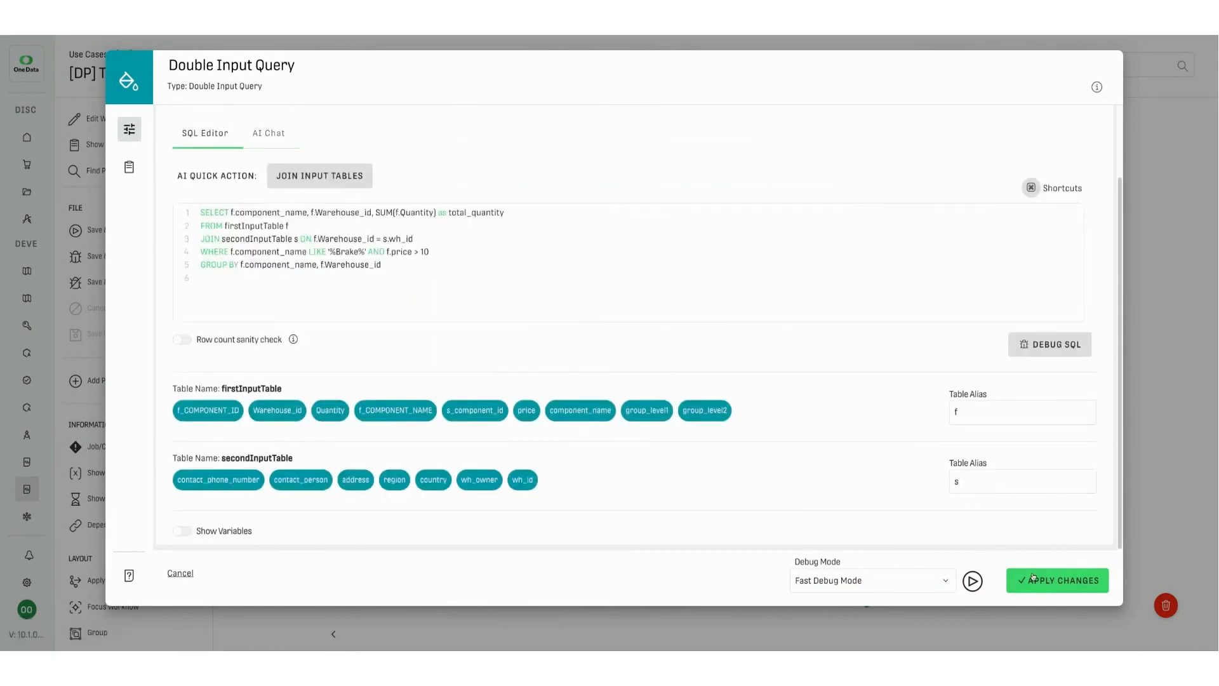
left_click(1033, 578)
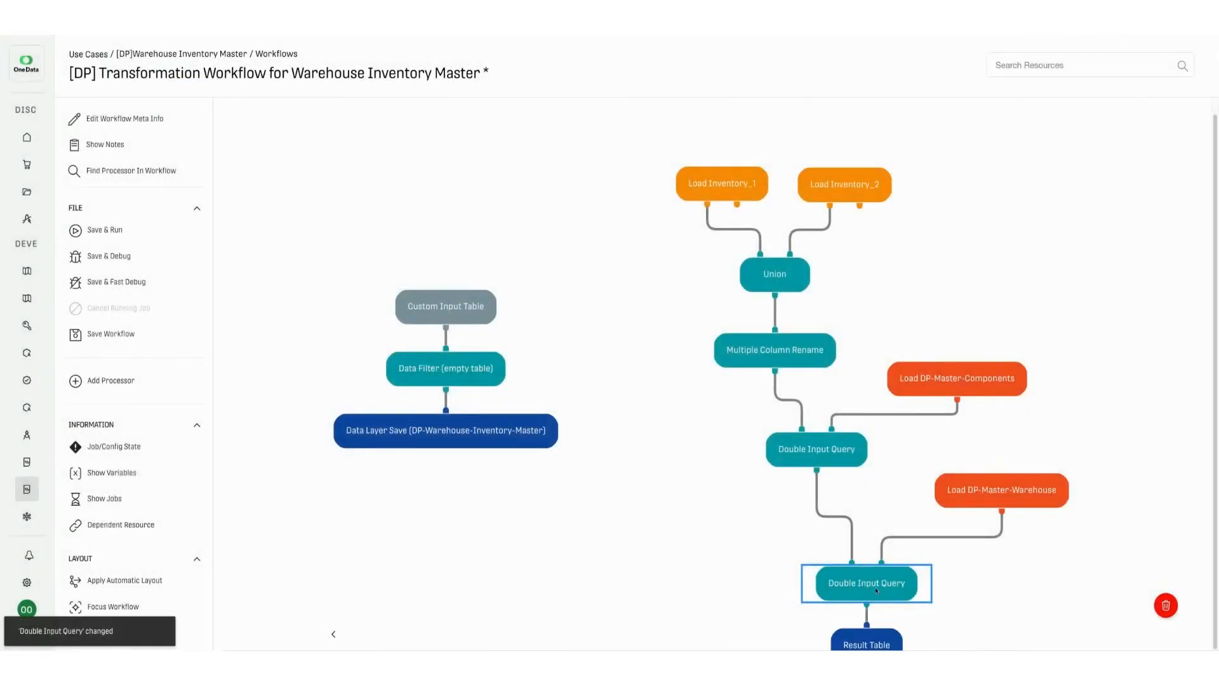
- Save and run the workflow and open the Result Table to check the query output
left_click(101, 230)
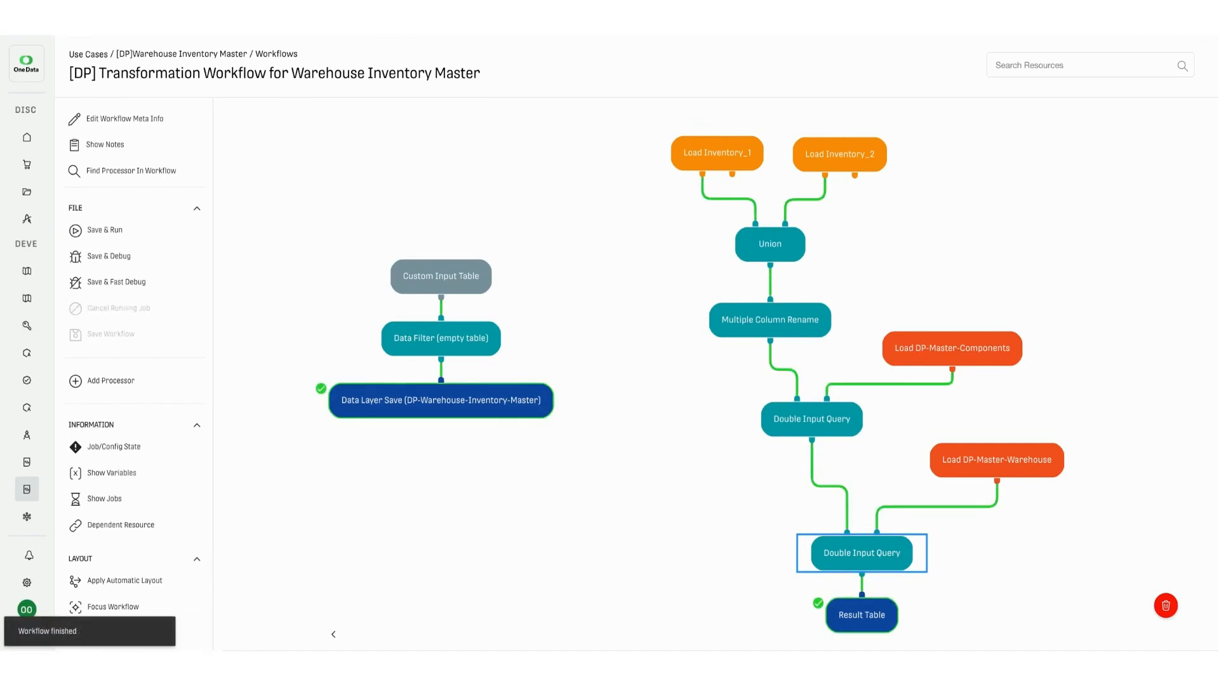
double_click(862, 615)
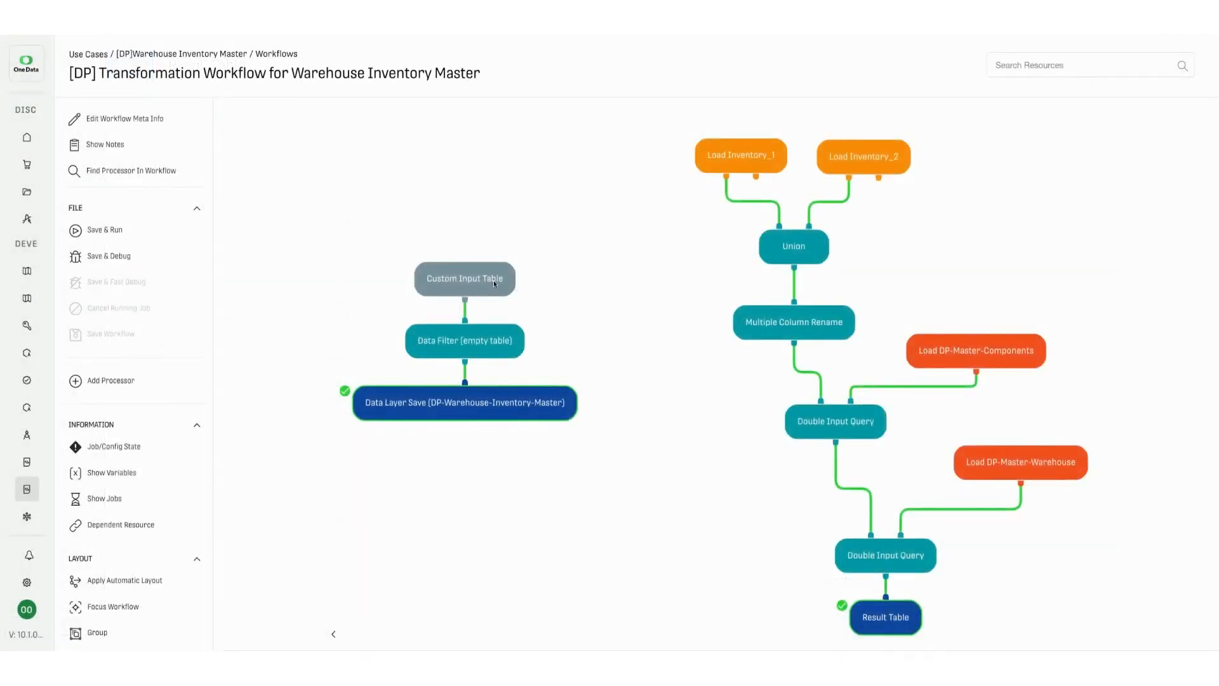
- Delete the Custom Input Table, Data Filter (empty table) and Result Table processors
left_click(493, 283)
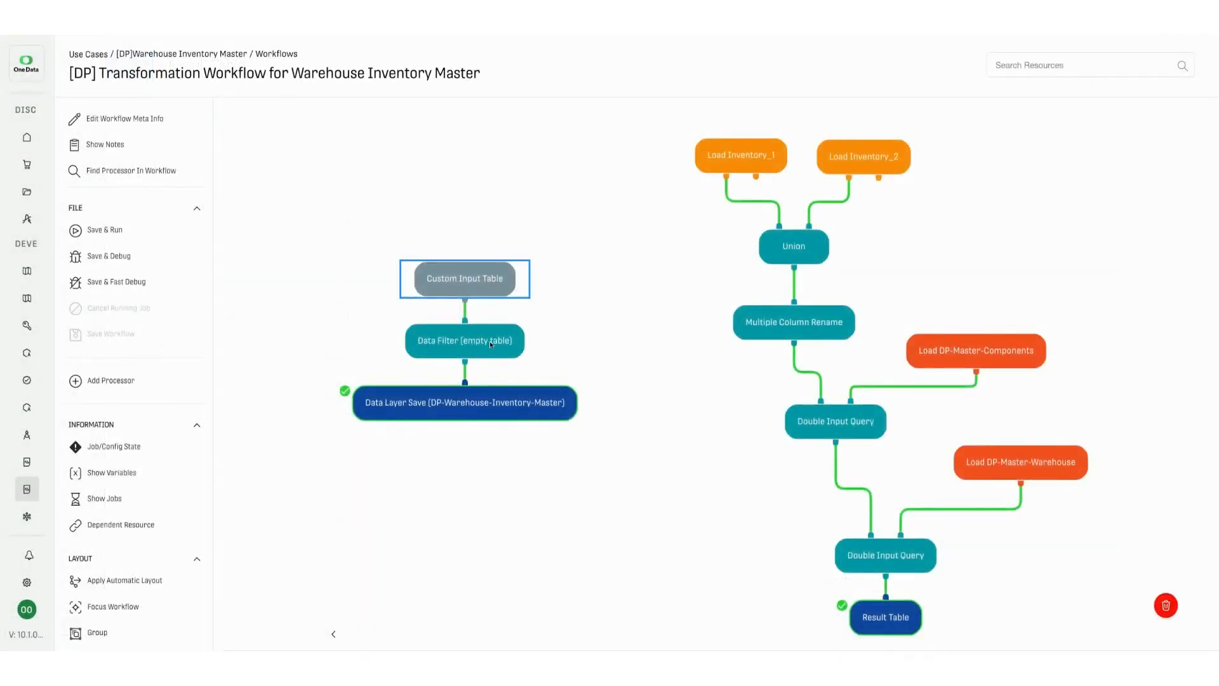
left_click(489, 341, "ctrl")
left_click(865, 610, "ctrl")
key("Delete")
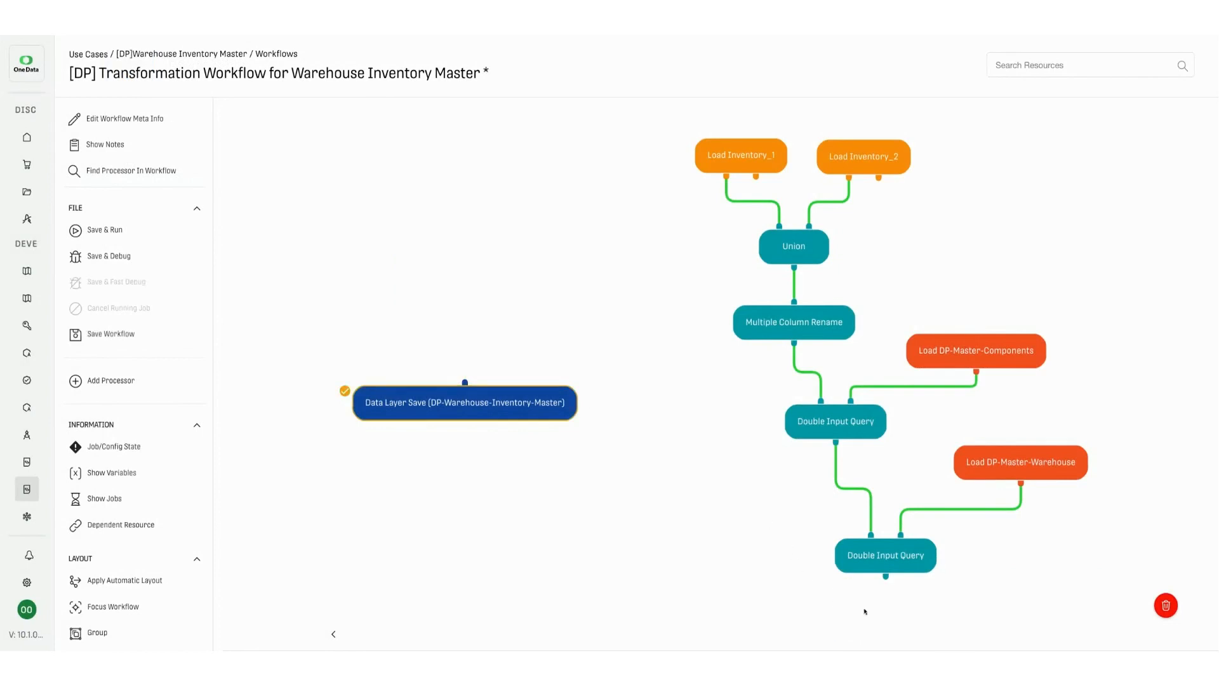
- Move Data Layer Save (DP-Warehouse-Inventory-Master) below the second Double Input Query, connect them, and save and run the workflow
left_click_drag(564, 415, 971, 631)
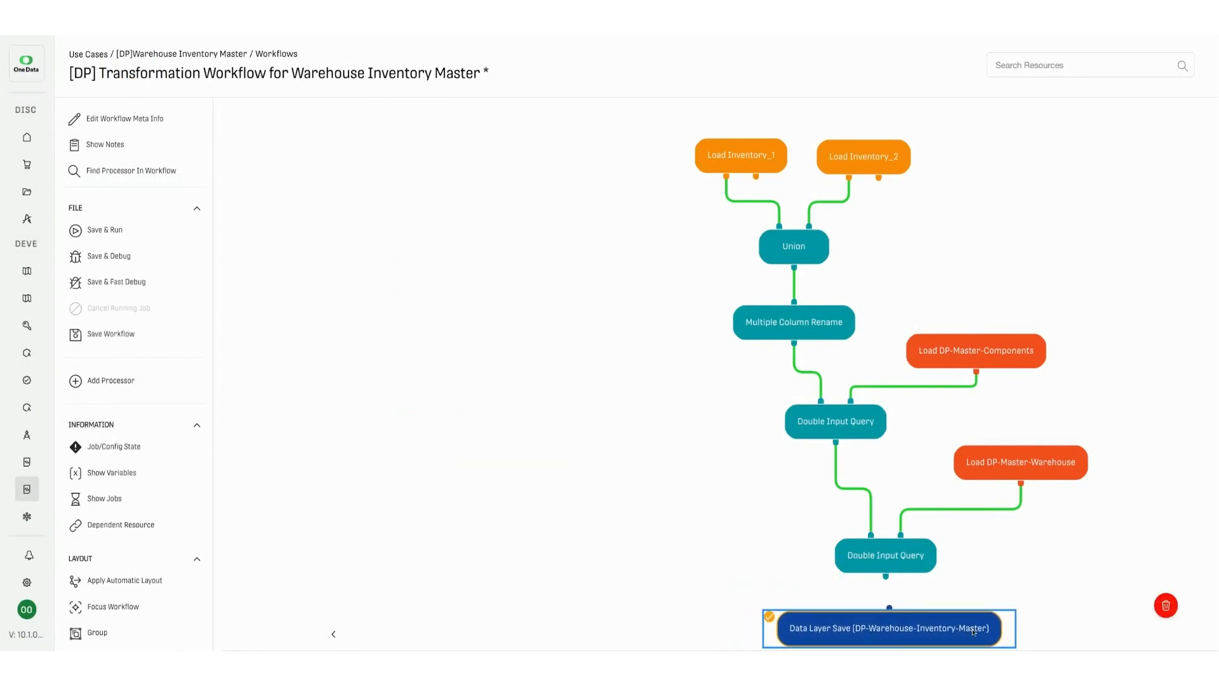
left_click_drag(887, 578, 887, 607)
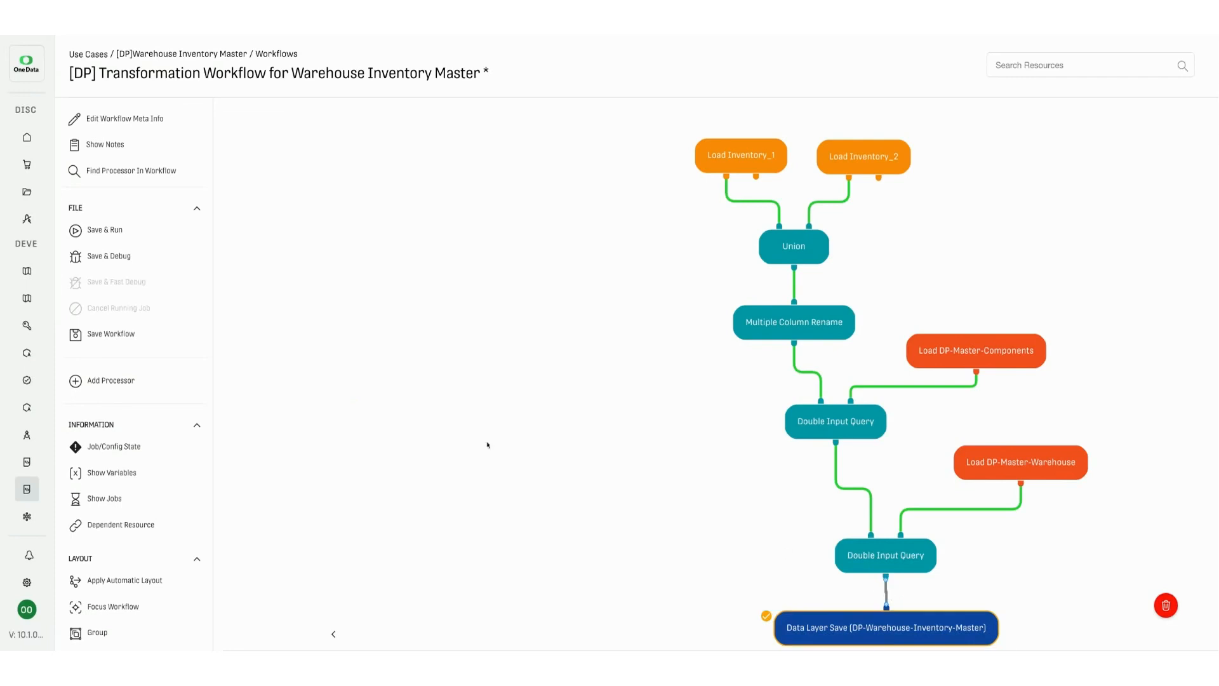
left_click(141, 232)
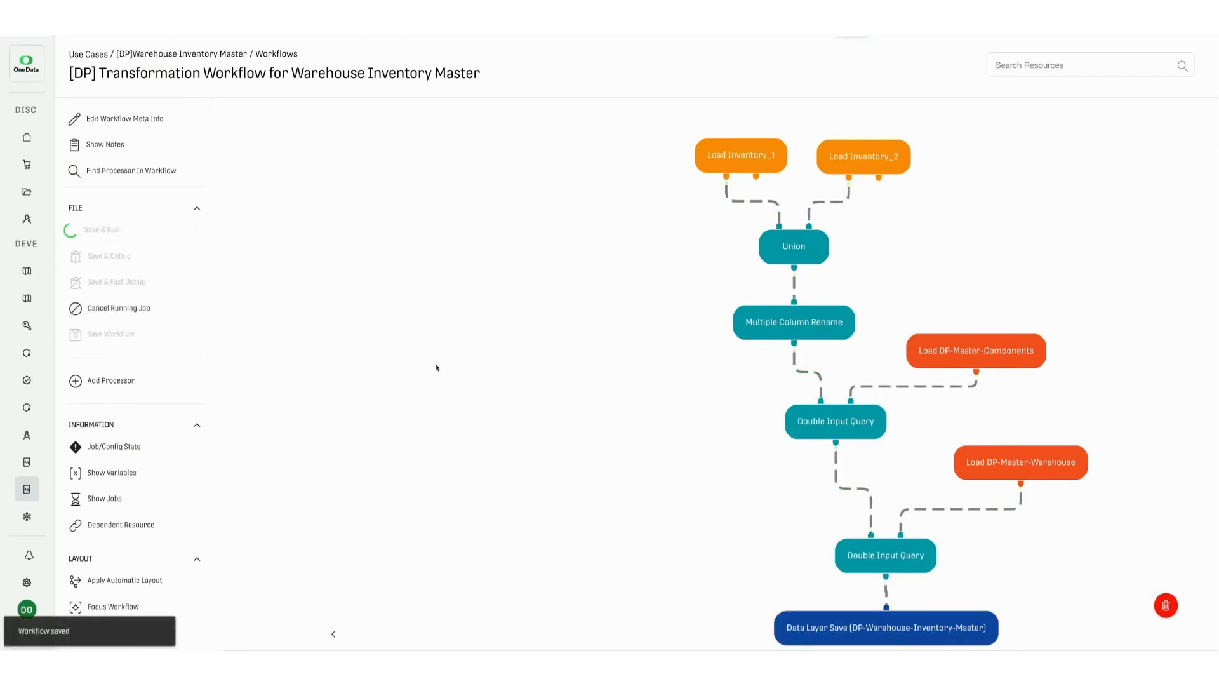
left_click_drag(546, 438, 450, 414)
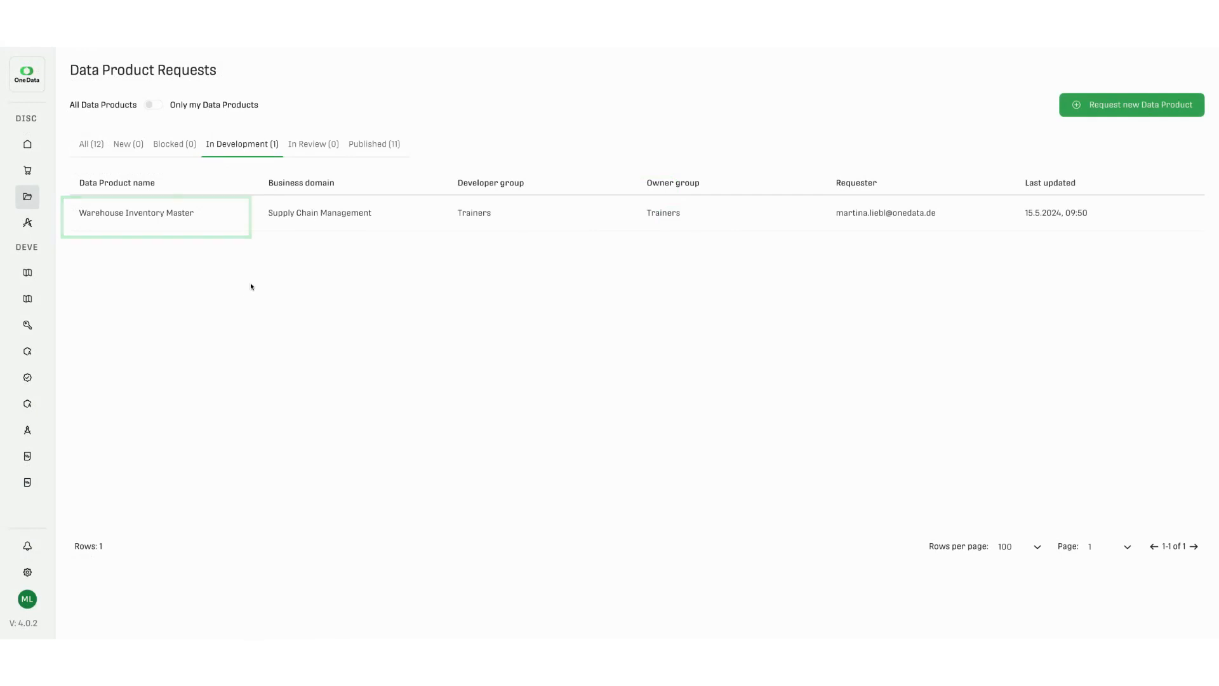
- Open the Warehouse Inventory Master data product request, save it and move it to review
left_click(202, 221)
left_click(208, 222)
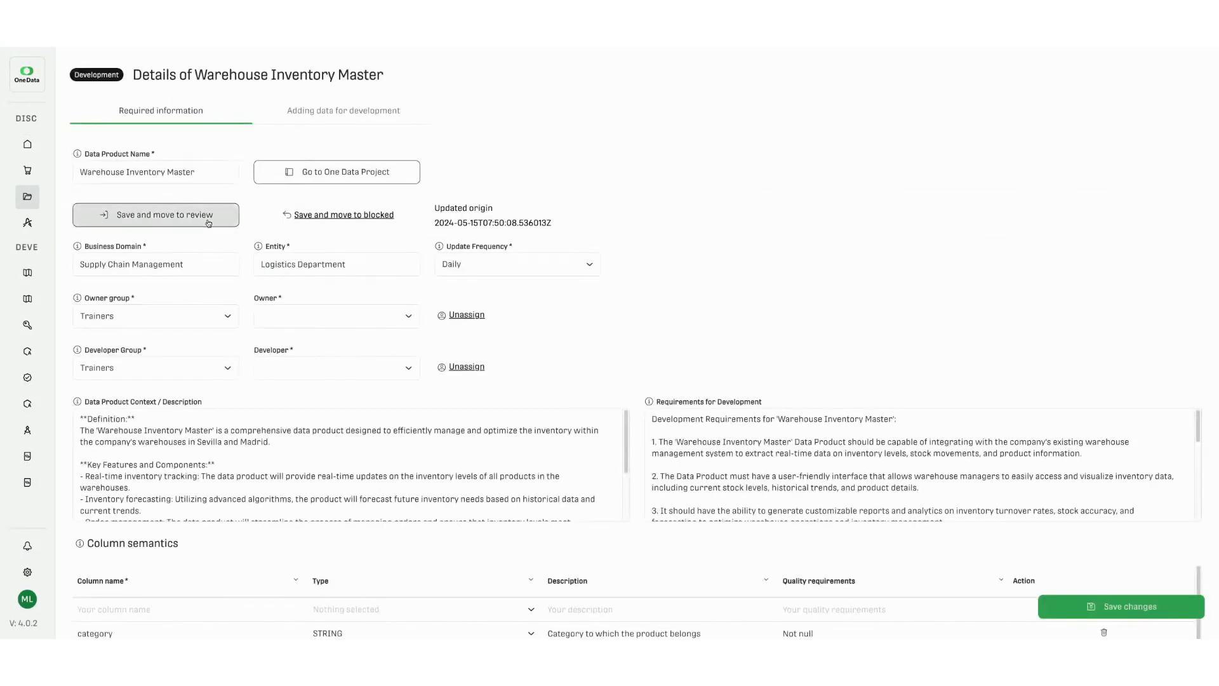